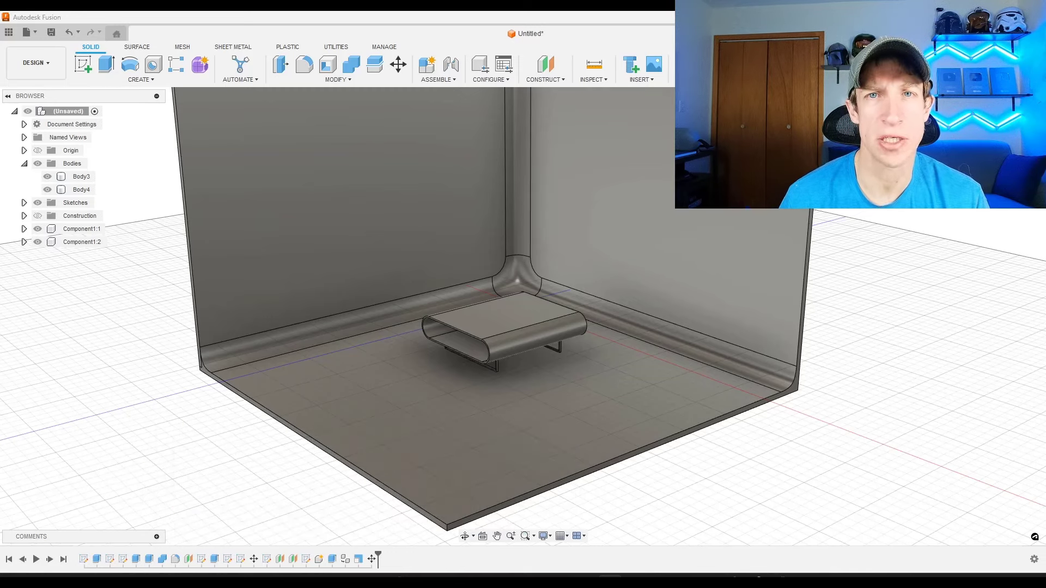
# Select the enclosure and coffee table bodies, orbit slightly around the table, then clear the selection.
pyautogui.click(462, 277)
pyautogui.scroll(-2, 527, 313)
pyautogui.click(527, 313)
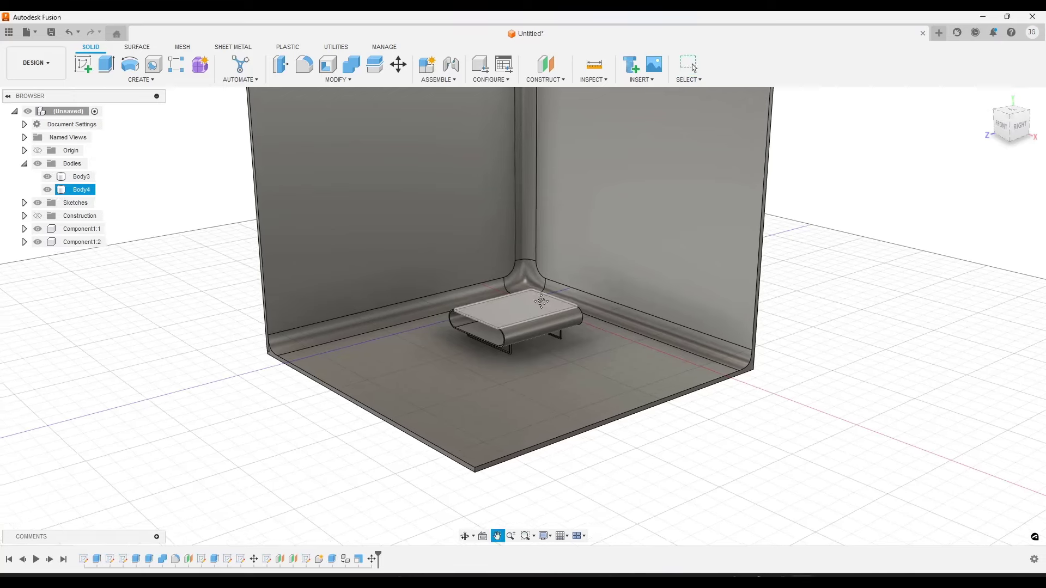
pyautogui.moveTo(538, 313)
pyautogui.keyDown('shift'); pyautogui.mouseDown(button='middle')
pyautogui.moveTo(553, 312)
pyautogui.moveTo(533, 304)
pyautogui.moveTo(554, 319)
pyautogui.mouseUp(button='middle'); pyautogui.keyUp('shift')
pyautogui.click(572, 289)
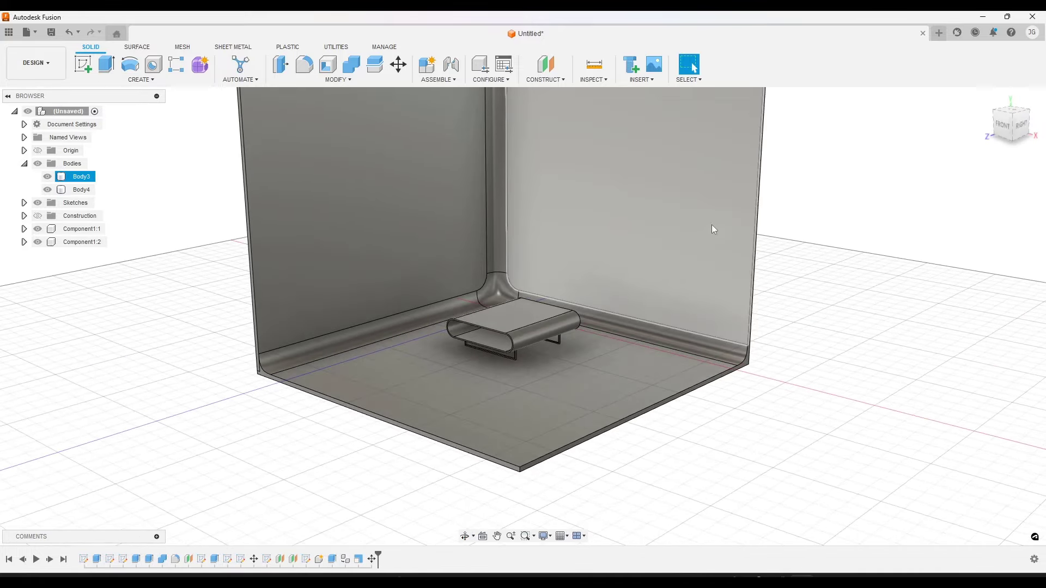
pyautogui.click(199, 106)
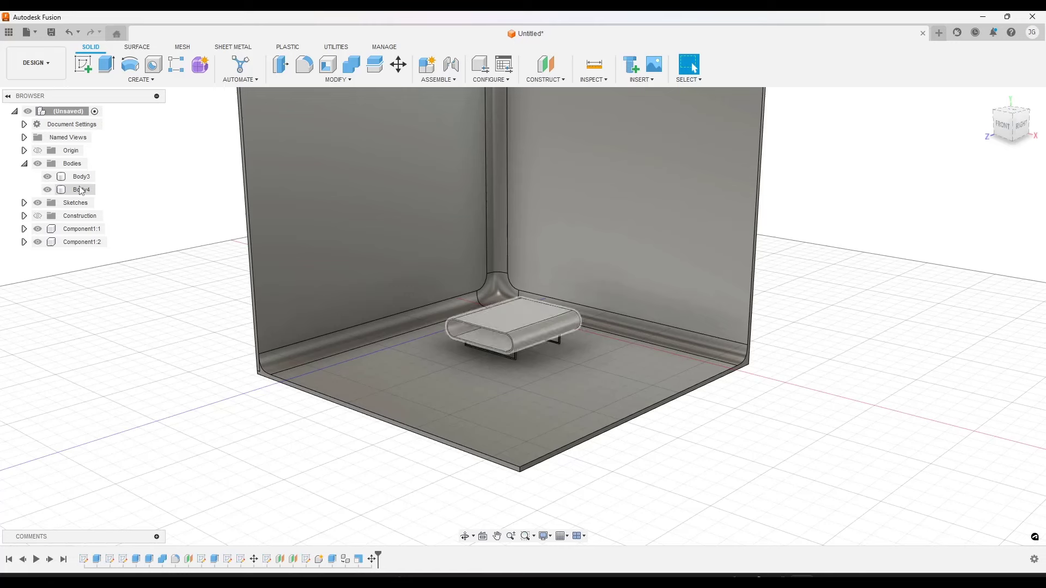
# Move enclosure Body3 up 1.00 in along Y using the right-side view.
pyautogui.click(82, 179)
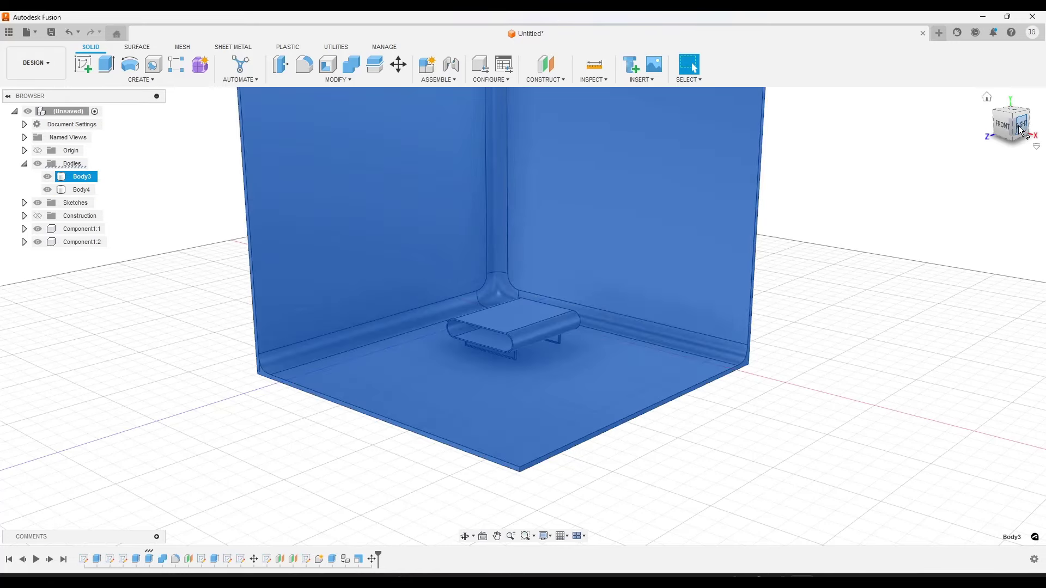
pyautogui.click(1022, 127)
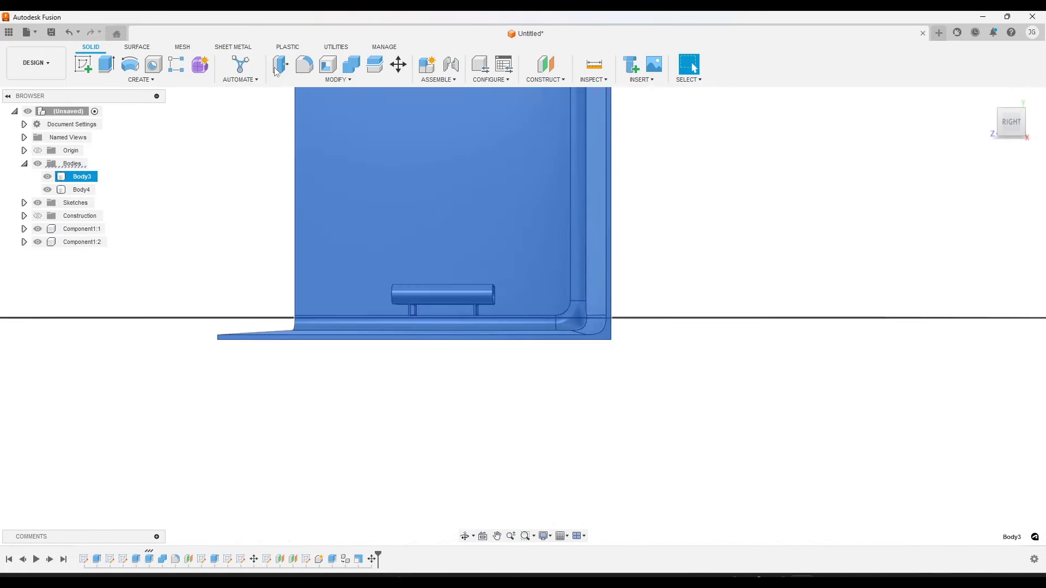
pyautogui.click(399, 64)
pyautogui.moveTo(427, 135); pyautogui.dragTo(430, 126)
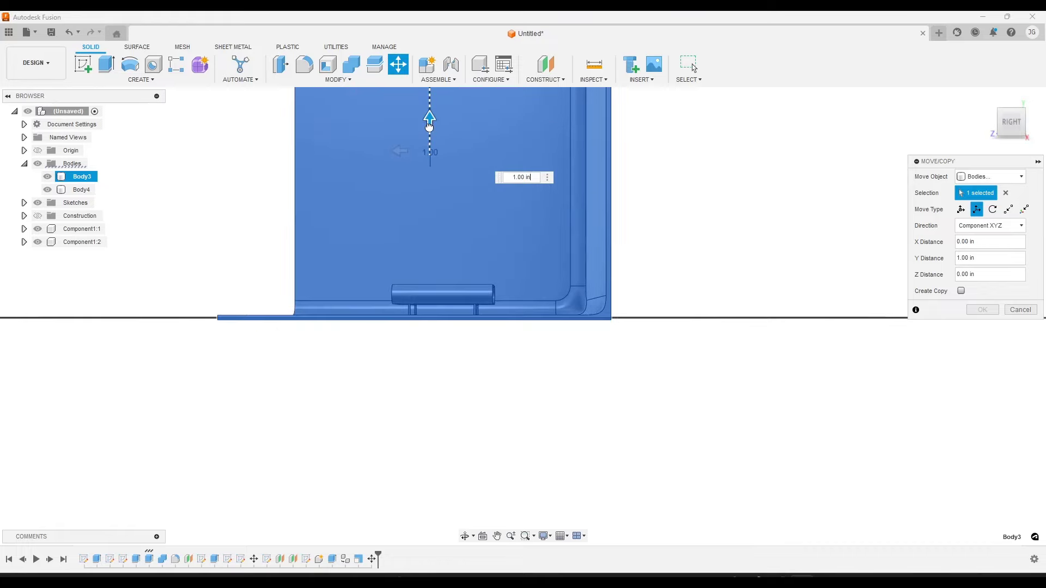
pyautogui.keyDown('shift'); pyautogui.moveTo(417, 266); pyautogui.dragTo(675, 307, button='middle'); pyautogui.keyUp('shift')
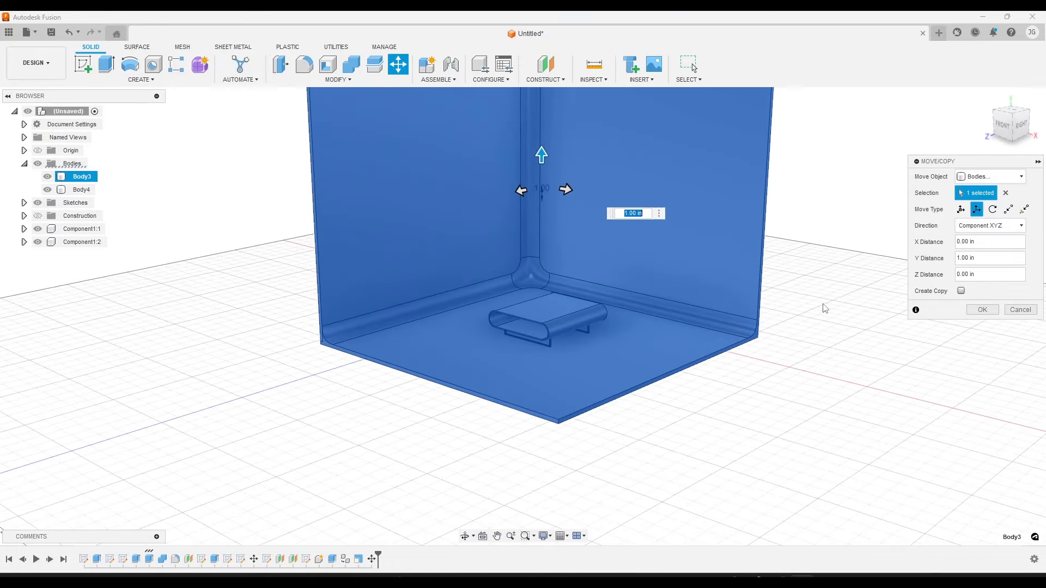
pyautogui.click(982, 310)
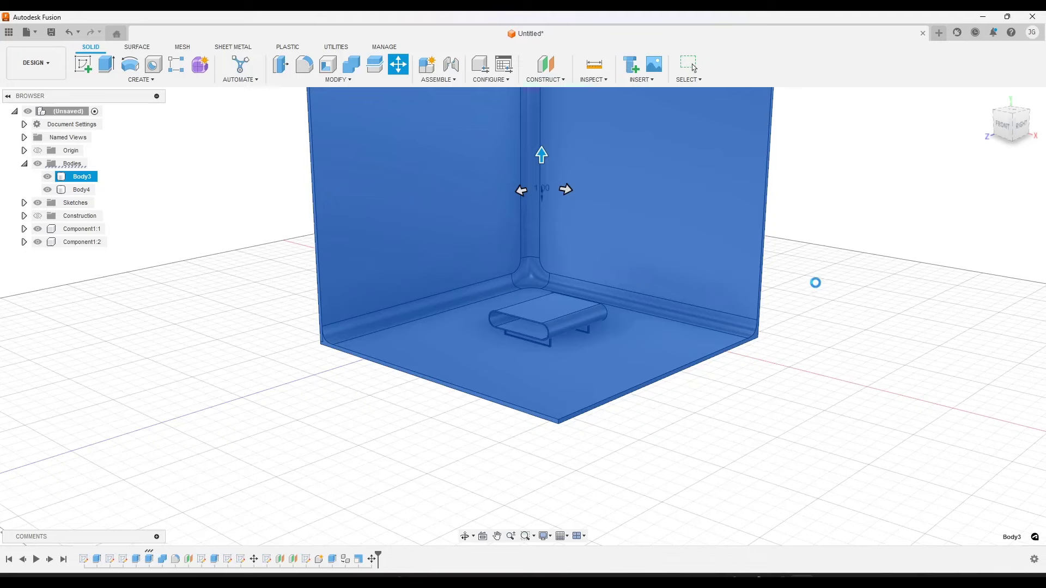
pyautogui.scroll(5, 570, 327)
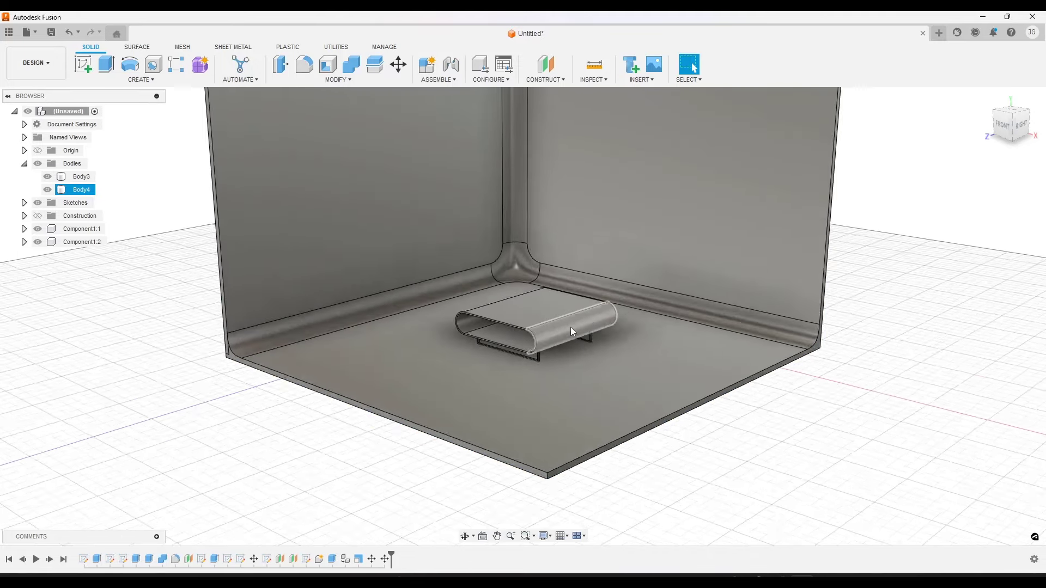
pyautogui.scroll(2, 564, 346)
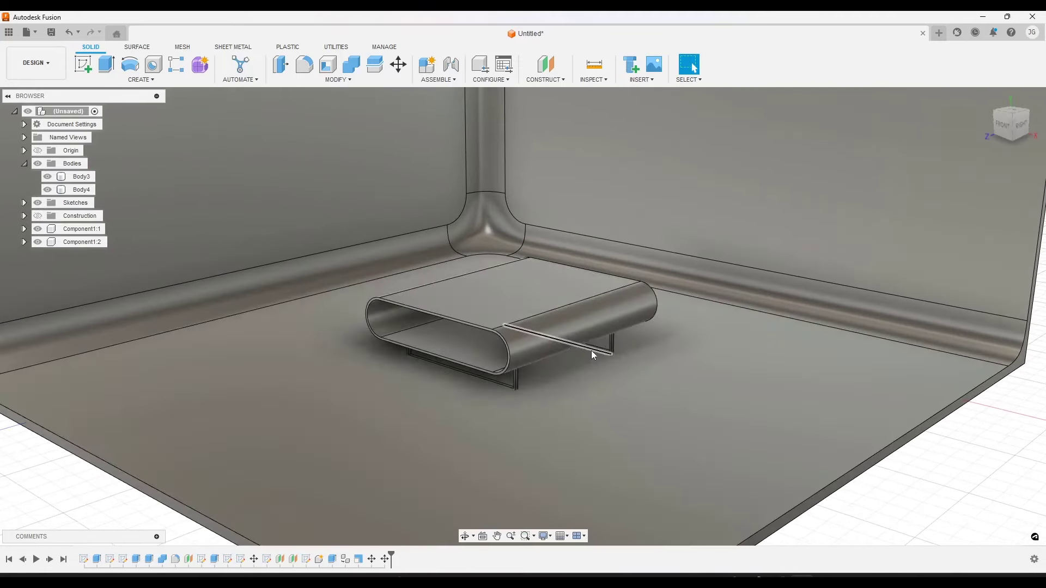
pyautogui.keyDown('shift'); pyautogui.moveTo(591, 351); pyautogui.dragTo(646, 361, button='middle'); pyautogui.keyUp('shift')
pyautogui.scroll(-4, 605, 350)
pyautogui.scroll(-1, 637, 358)
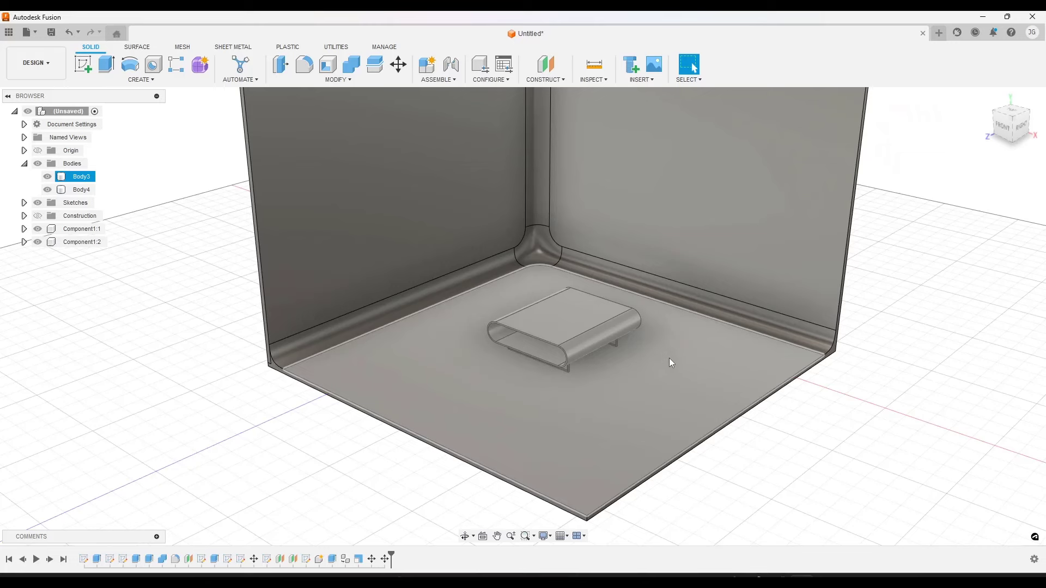
pyautogui.scroll(2, 668, 314)
pyautogui.scroll(-4, 649, 326)
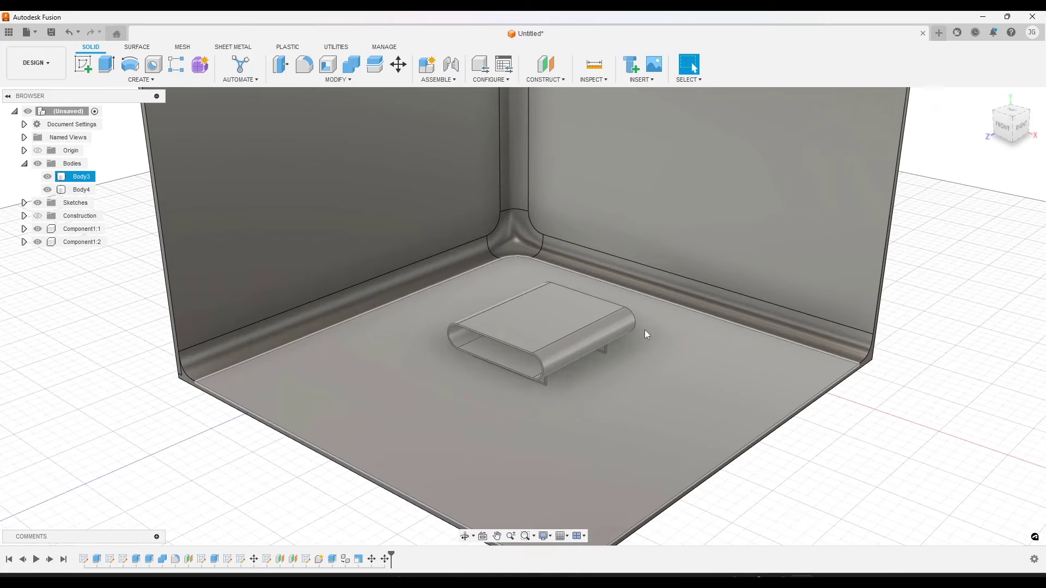
pyautogui.press('Escape')
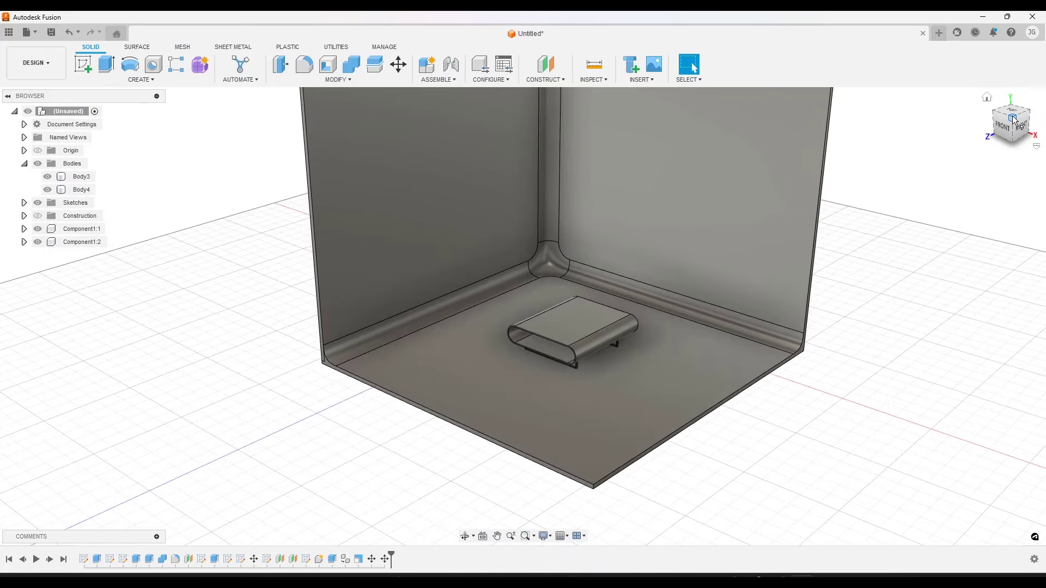
pyautogui.click(1013, 118)
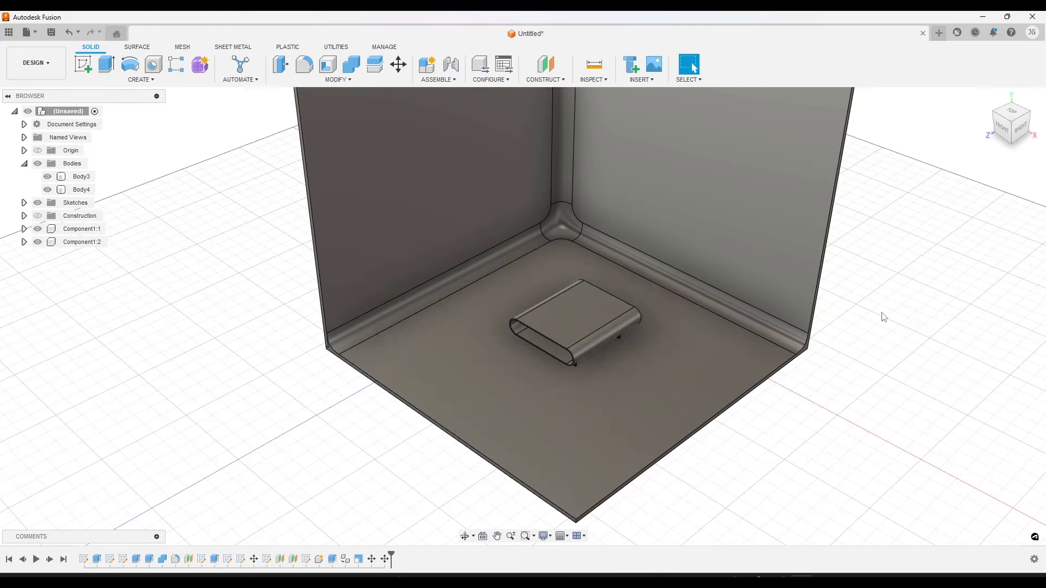
pyautogui.click(802, 345)
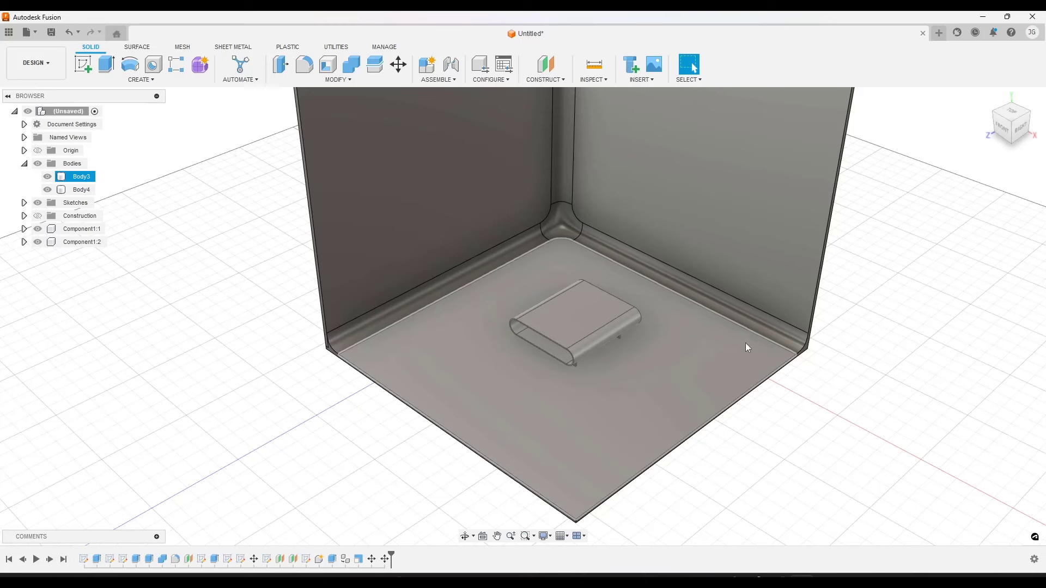
pyautogui.click(850, 349)
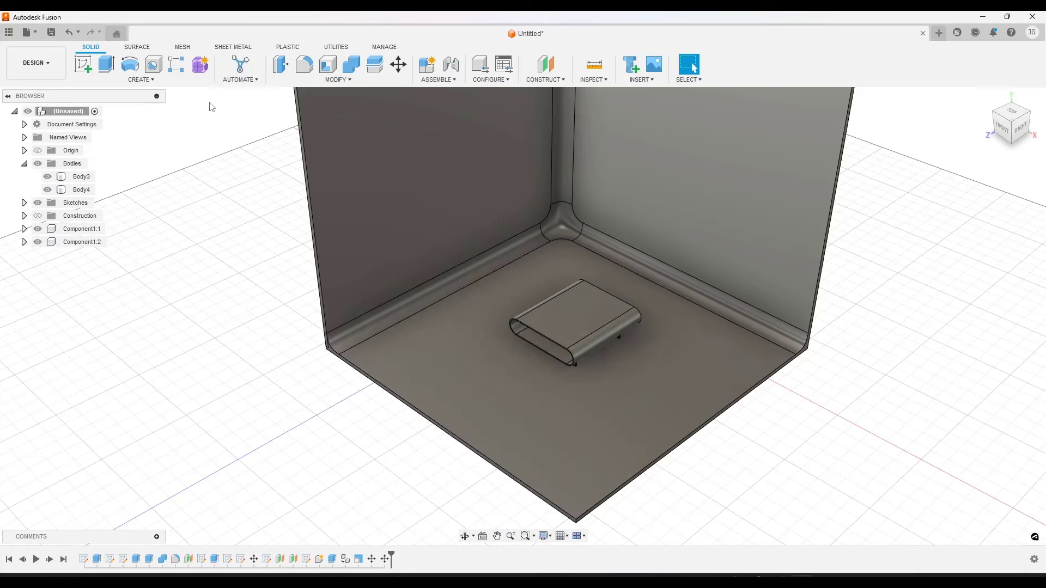
pyautogui.click(332, 79)
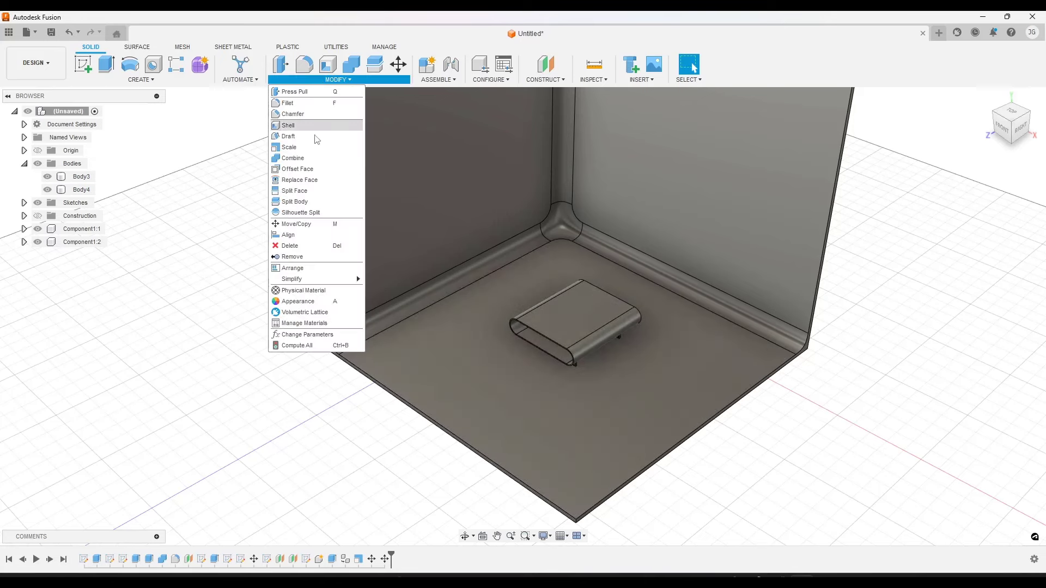
# Open the Appearance dialog from the Modify menu.
pyautogui.click(313, 302)
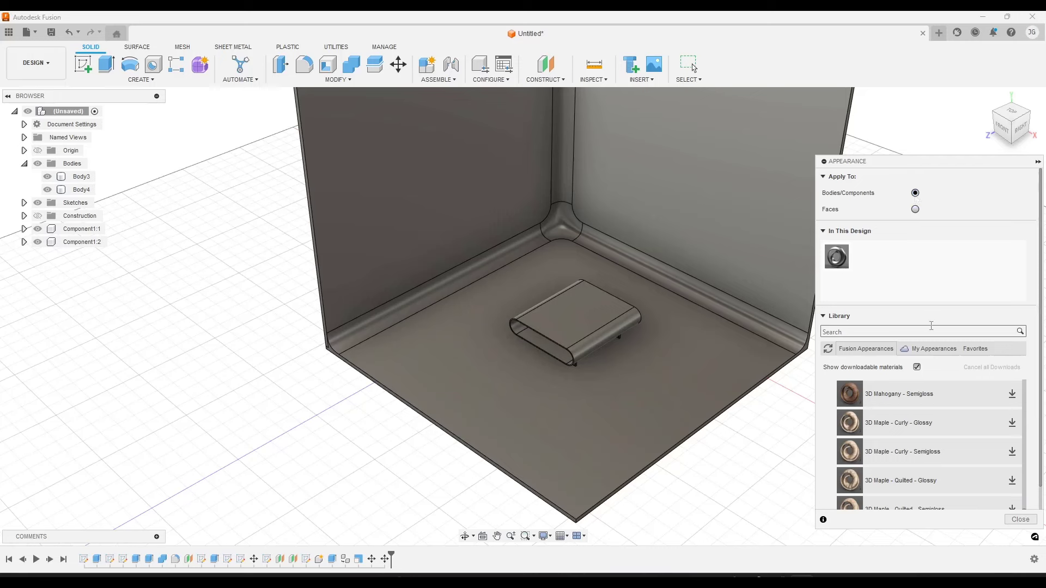
# Scroll the Appearance library to the Wood finishes and download 3D Maple - Curly - Semigloss.
pyautogui.scroll(15, 907, 408)
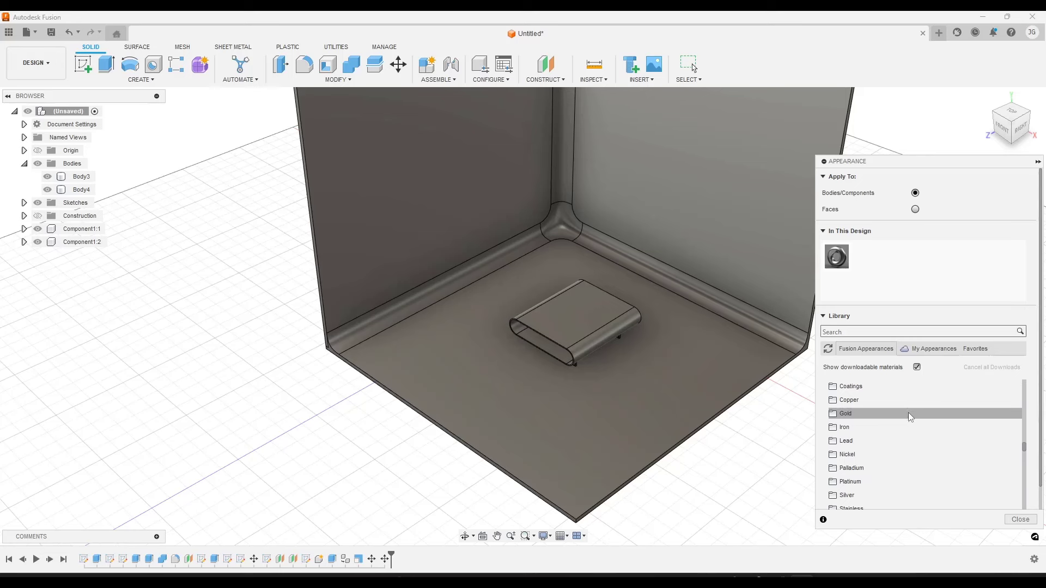
pyautogui.scroll(-5, 910, 418)
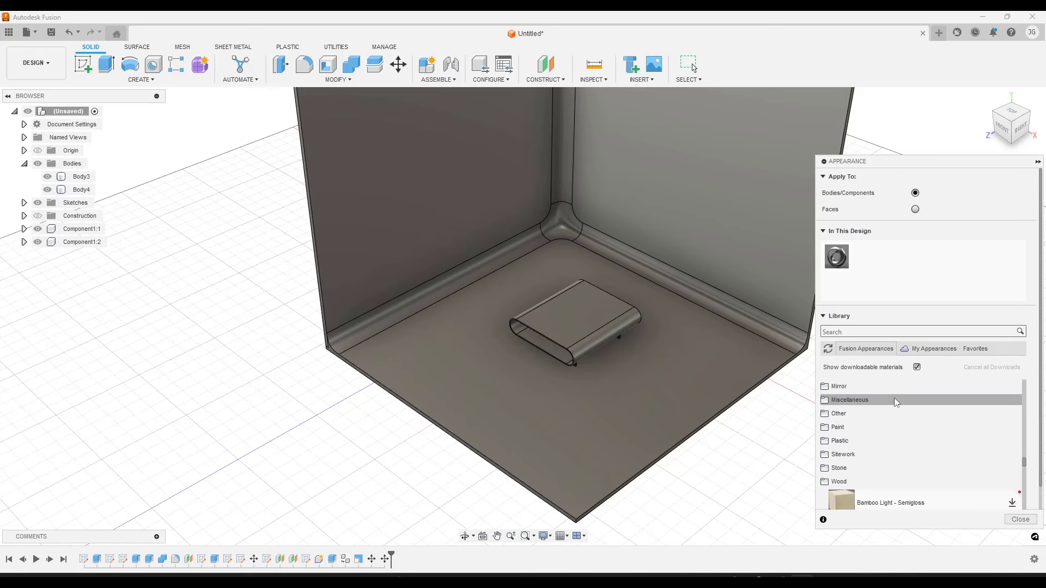
pyautogui.scroll(-5, 896, 403)
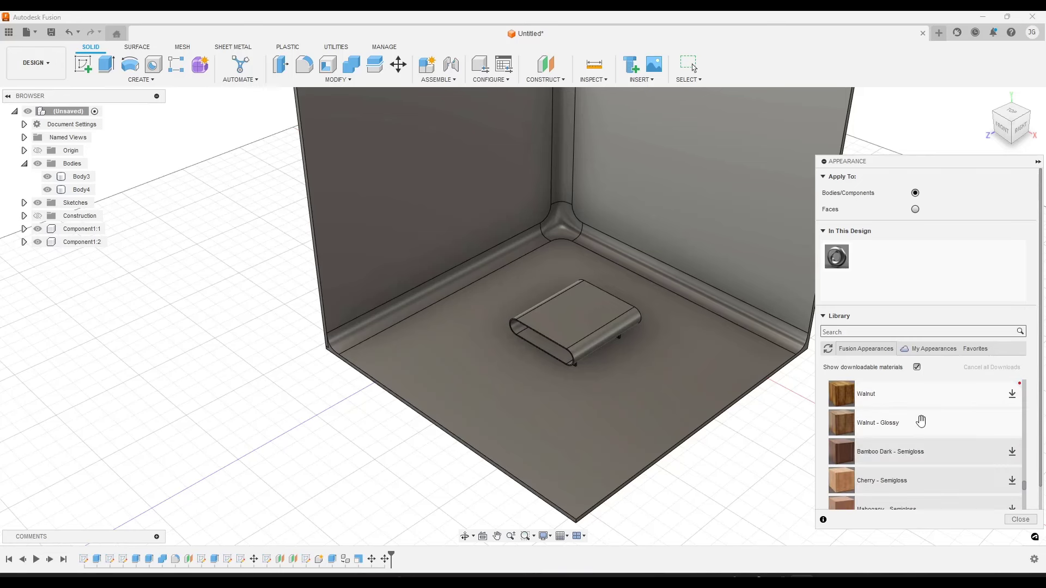
pyautogui.scroll(-2, 921, 421)
pyautogui.scroll(-1, 920, 441)
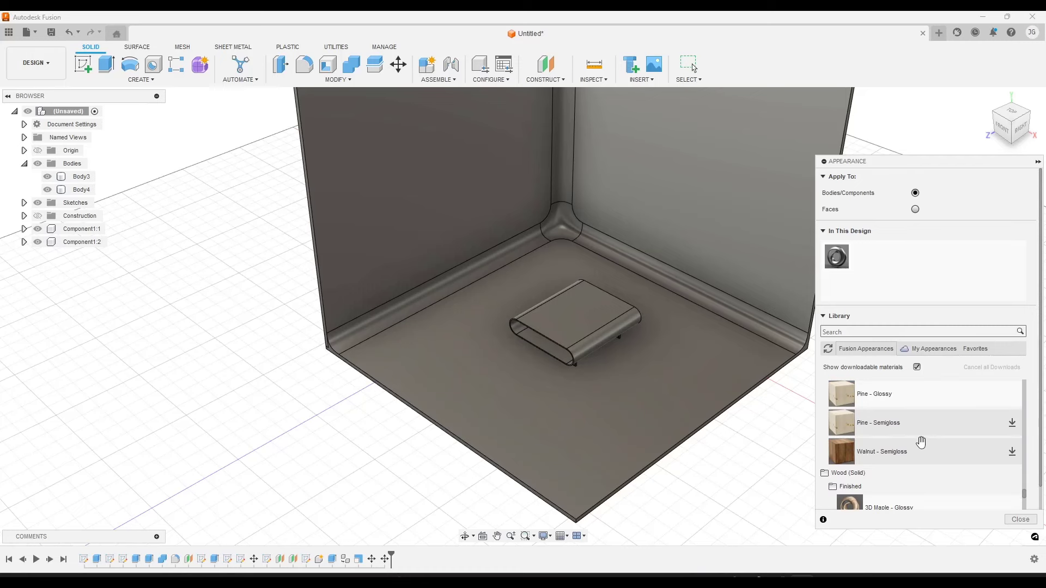
pyautogui.scroll(-2, 928, 443)
pyautogui.scroll(-3, 930, 445)
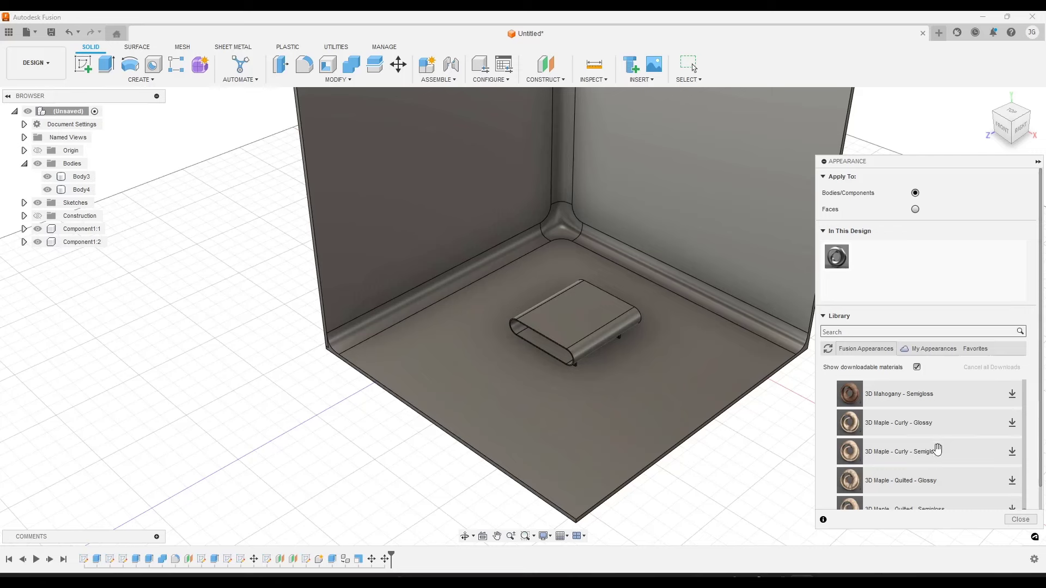
pyautogui.scroll(3, 607, 327)
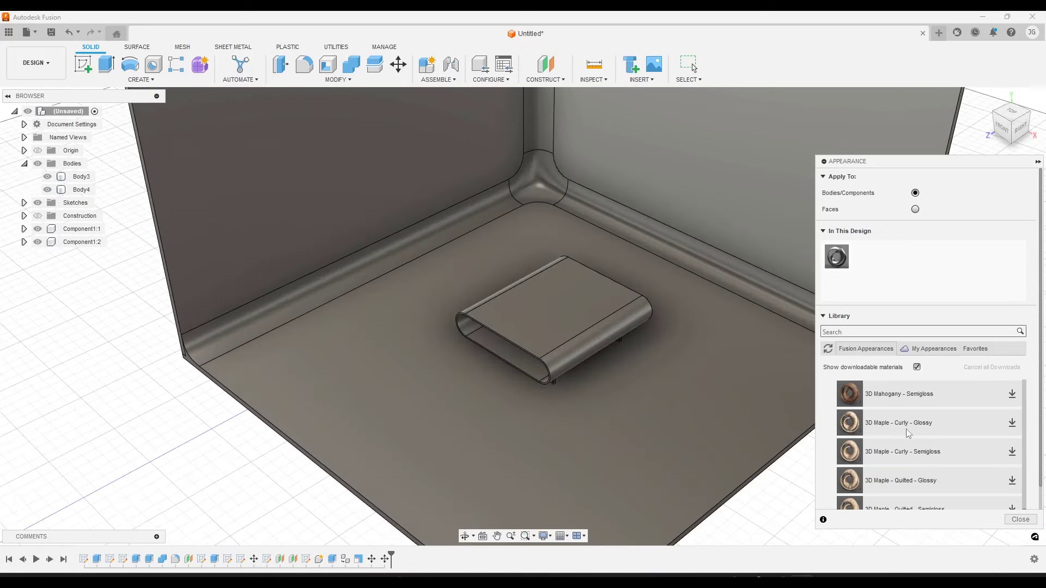
pyautogui.scroll(-3, 956, 436)
pyautogui.scroll(3, 955, 440)
pyautogui.click(1012, 454)
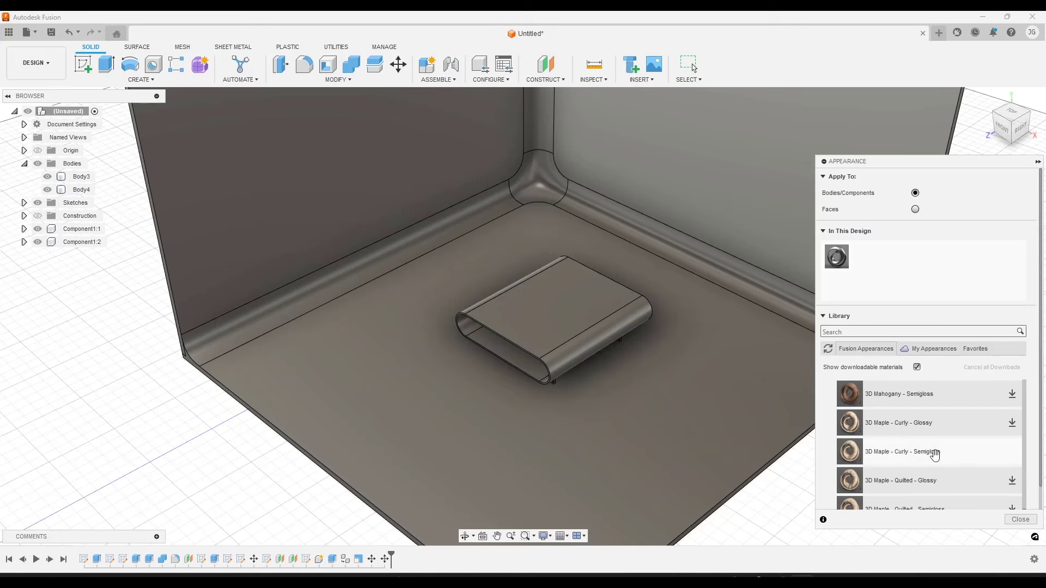
# Apply the 3D Maple - Curly - Semigloss wood finish to the coffee table.
pyautogui.moveTo(932, 452); pyautogui.dragTo(632, 327)
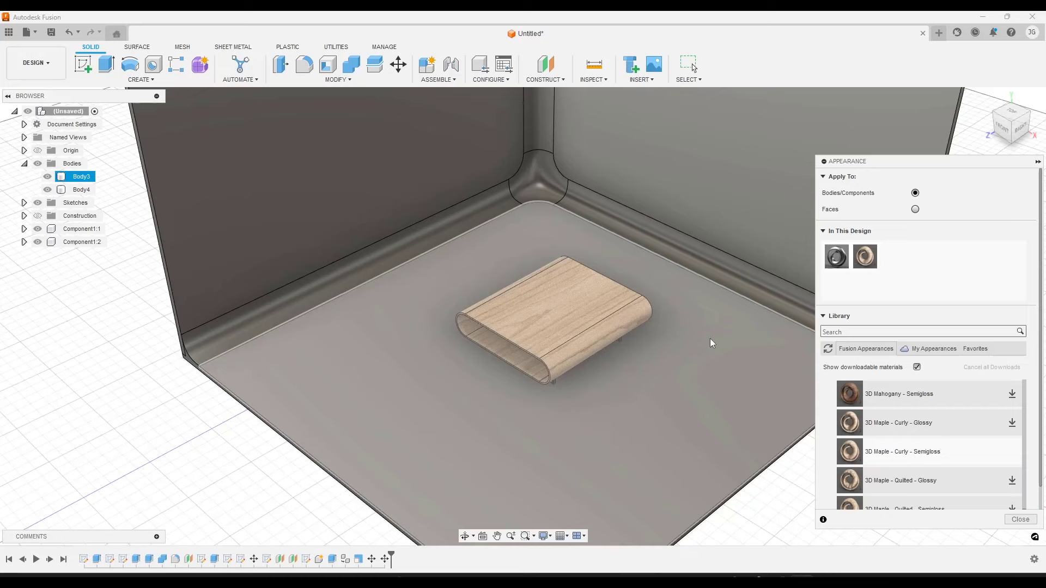
pyautogui.keyDown('shift'); pyautogui.moveTo(658, 362); pyautogui.dragTo(673, 330, button='middle'); pyautogui.keyUp('shift')
pyautogui.click(763, 489)
# From a low side angle, apply the Steel - Satin finish to the table's metal parts.
pyautogui.scroll(5, 595, 324)
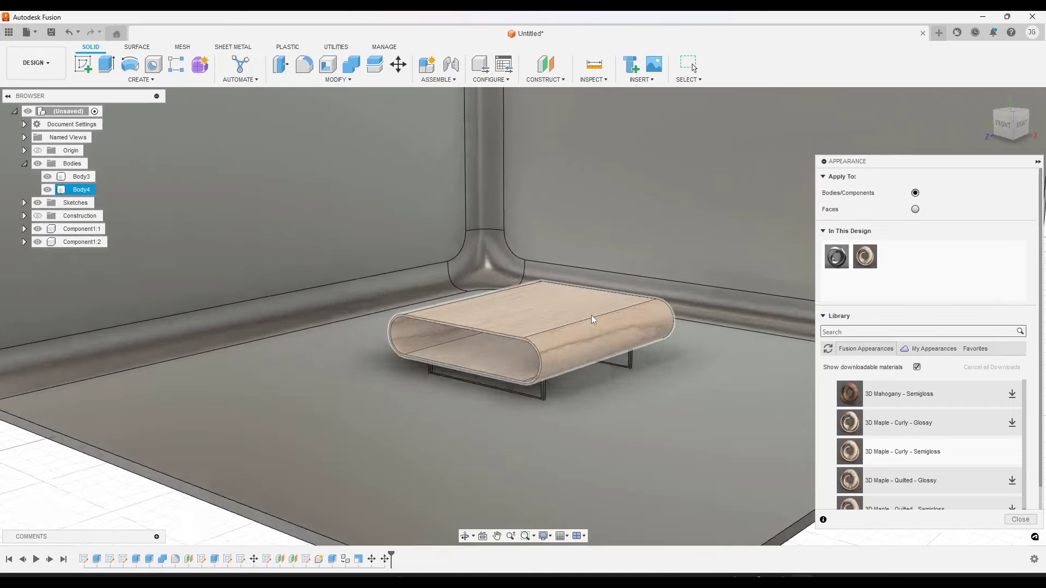
pyautogui.keyDown('shift'); pyautogui.moveTo(595, 324); pyautogui.dragTo(649, 401, button='middle'); pyautogui.keyUp('shift')
pyautogui.click(455, 350)
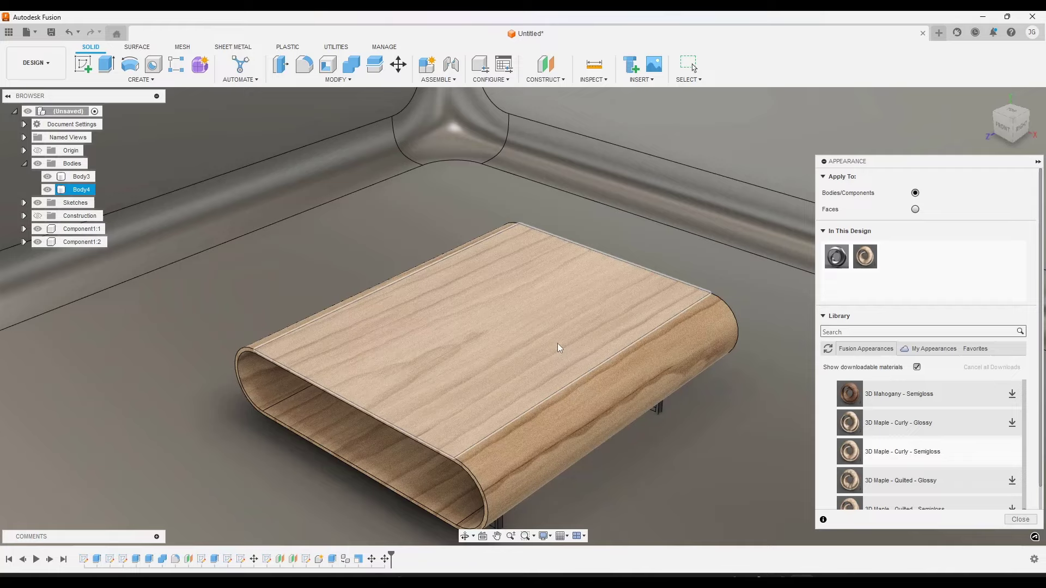
pyautogui.scroll(-3, 561, 349)
pyautogui.keyDown('shift'); pyautogui.moveTo(567, 356); pyautogui.dragTo(603, 352, button='middle'); pyautogui.keyUp('shift')
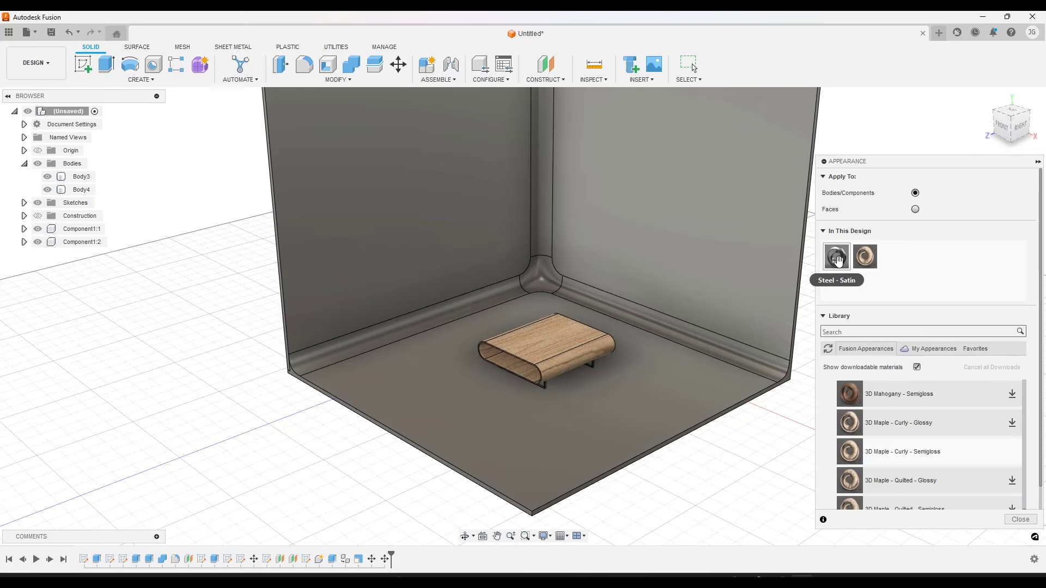
pyautogui.moveTo(838, 260); pyautogui.dragTo(579, 364)
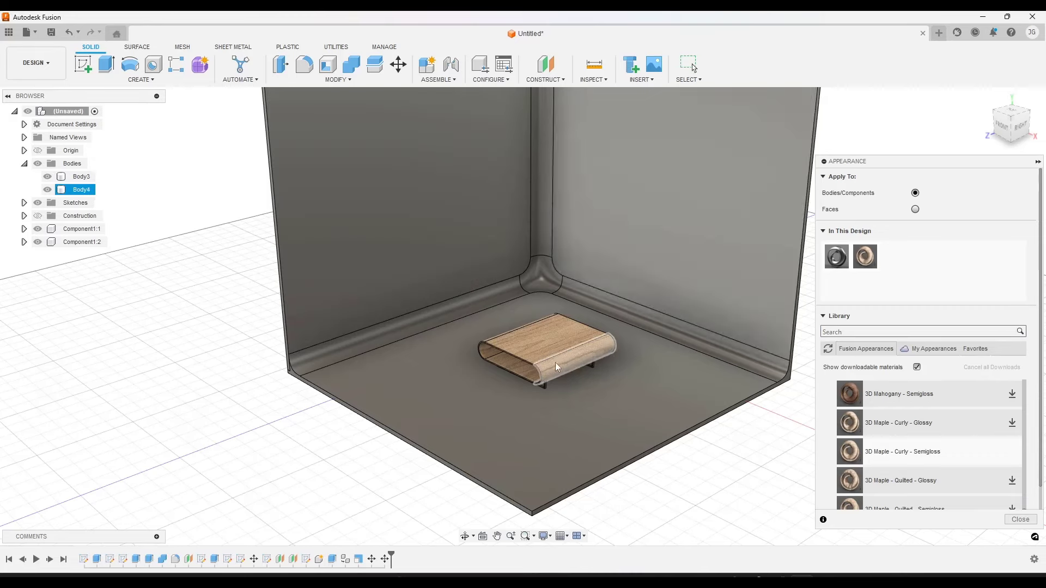
# Paint the room-corner walls with Paint - Enamel Glossy (White) from the Paint > Glossy category.
pyautogui.scroll(10, 922, 444)
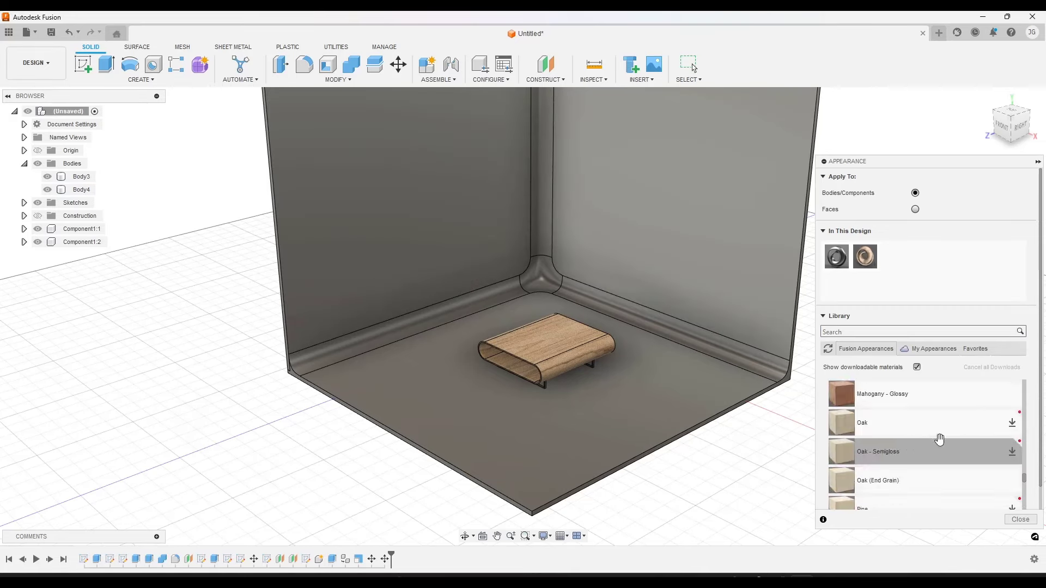
pyautogui.click(851, 428)
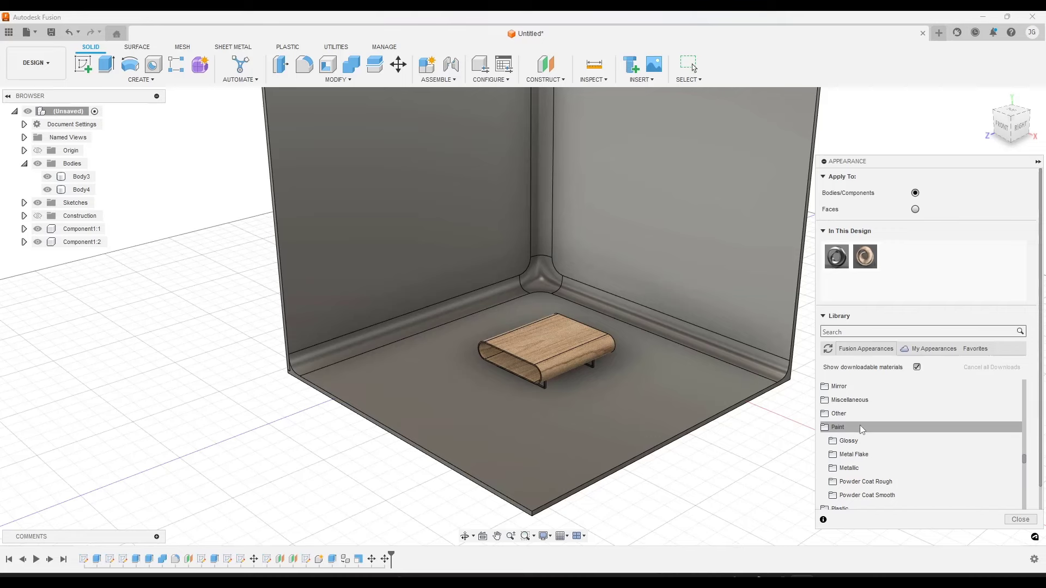
pyautogui.click(862, 441)
pyautogui.scroll(-3, 919, 440)
pyautogui.moveTo(917, 440)
pyautogui.mouseDown()
pyautogui.moveTo(912, 455)
pyautogui.moveTo(805, 440)
pyautogui.moveTo(693, 384)
pyautogui.mouseUp()
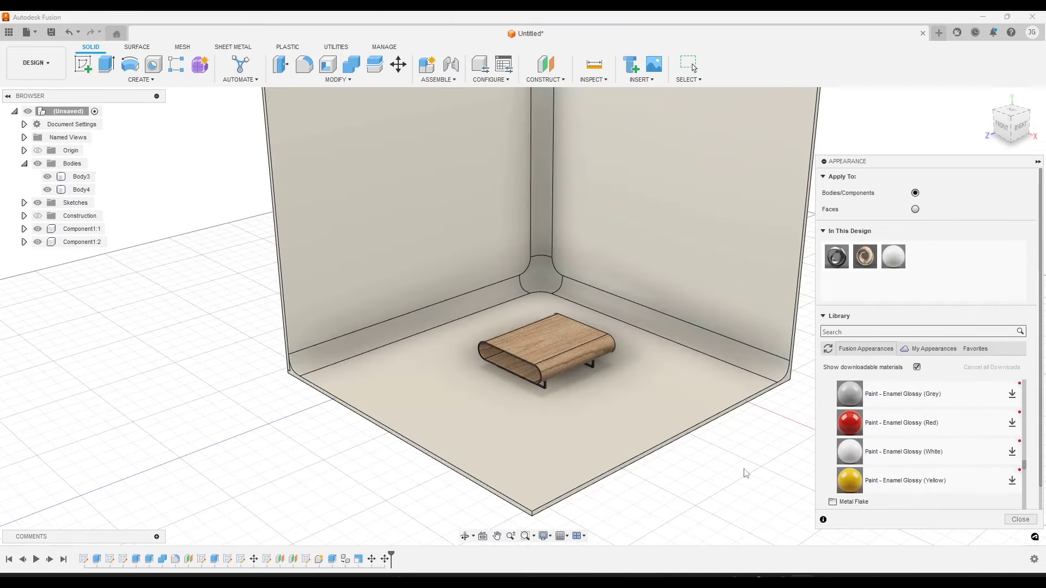
# Inspect the table from below and above, then close the Appearance dialog.
pyautogui.scroll(4, 701, 354)
pyautogui.scroll(2, 480, 360)
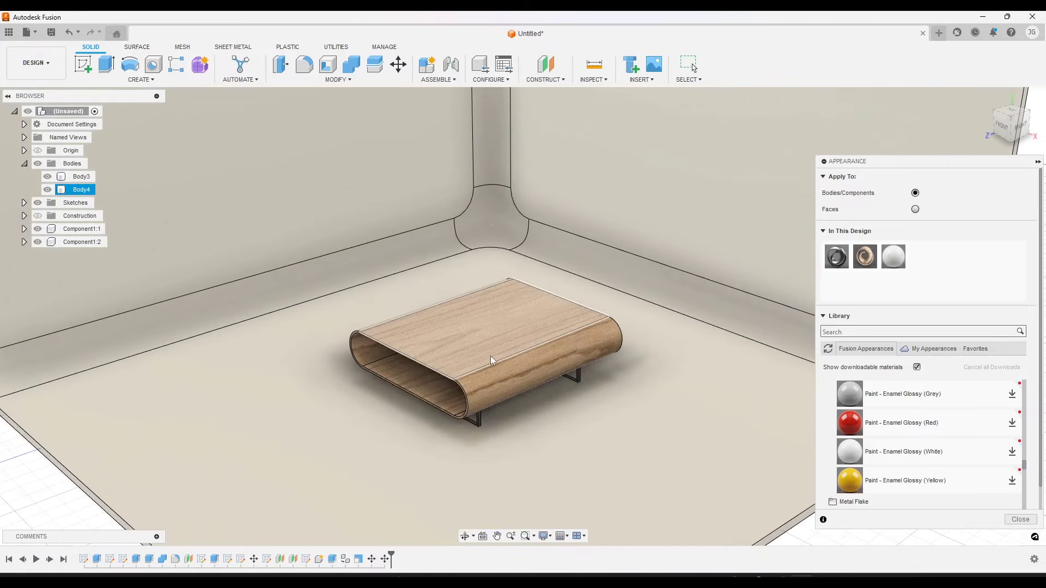
pyautogui.keyDown('shift'); pyautogui.moveTo(500, 358); pyautogui.dragTo(504, 332, button='middle'); pyautogui.keyUp('shift')
pyautogui.scroll(5, 480, 429)
pyautogui.scroll(-8, 724, 382)
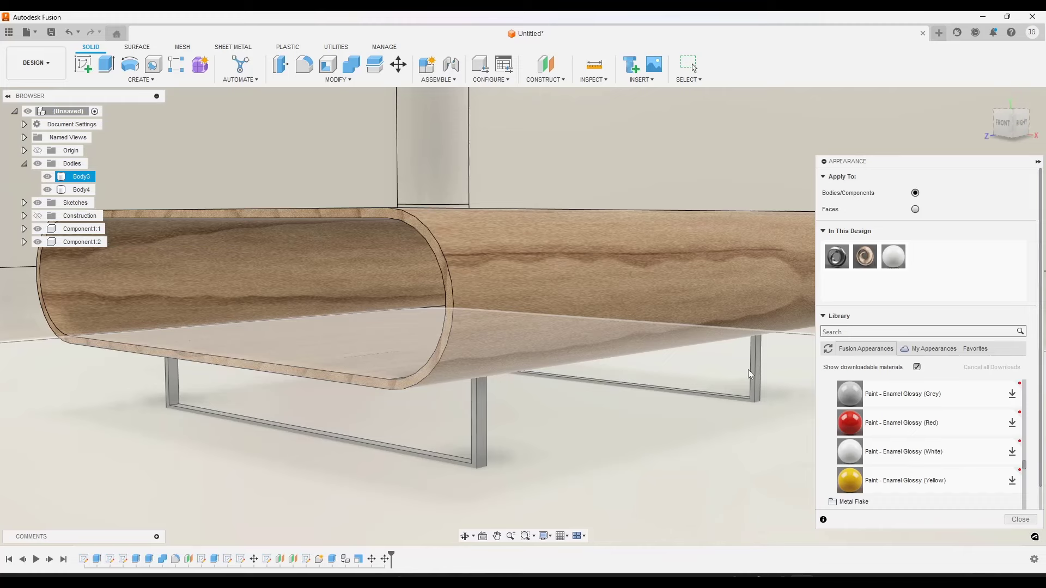
pyautogui.scroll(-3, 597, 316)
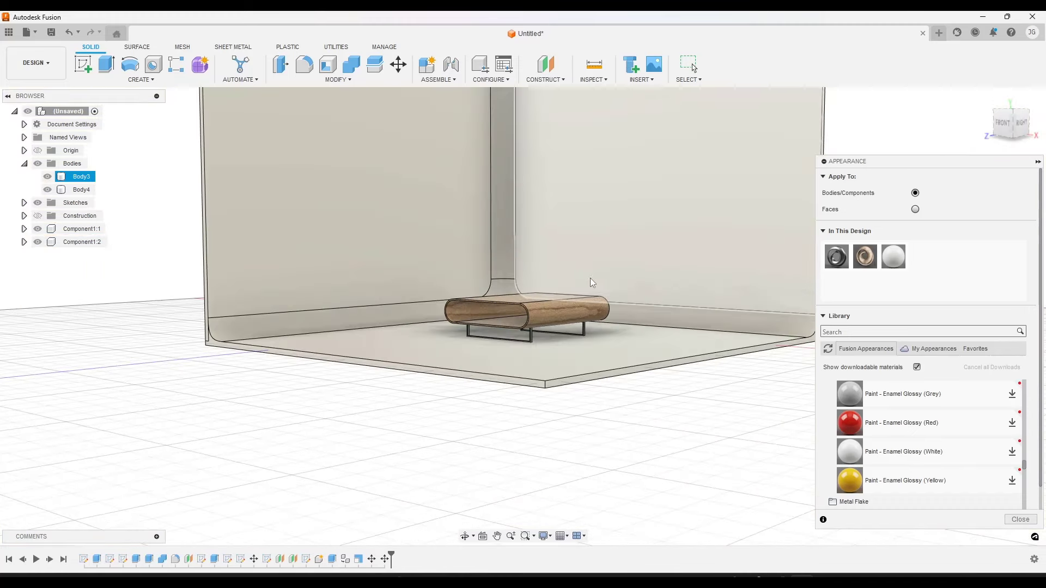
pyautogui.keyDown('shift'); pyautogui.moveTo(564, 281); pyautogui.dragTo(551, 305, button='middle'); pyautogui.keyUp('shift')
pyautogui.scroll(5, 545, 402)
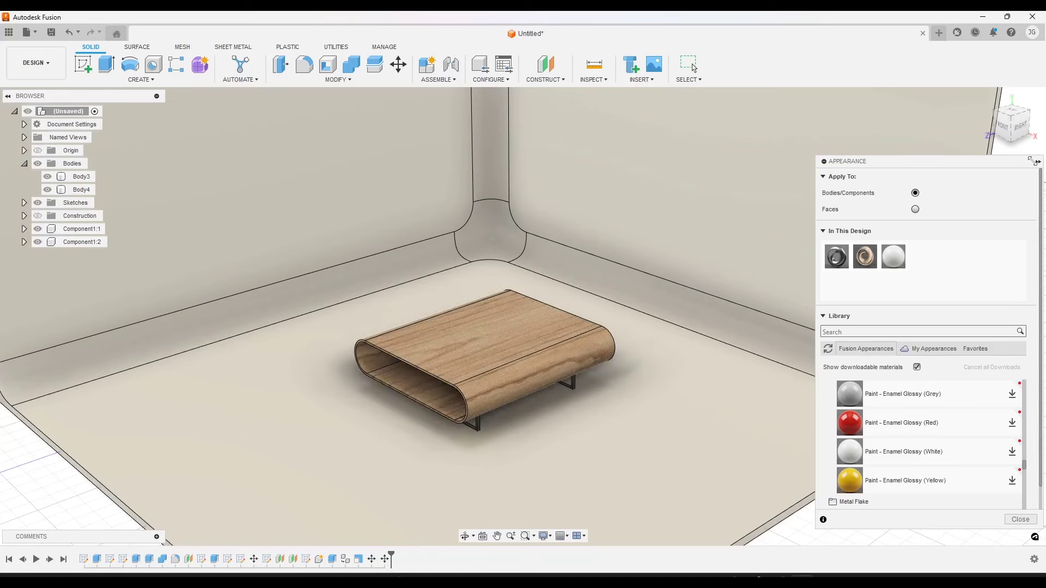
pyautogui.click(1021, 520)
pyautogui.scroll(-5, 675, 430)
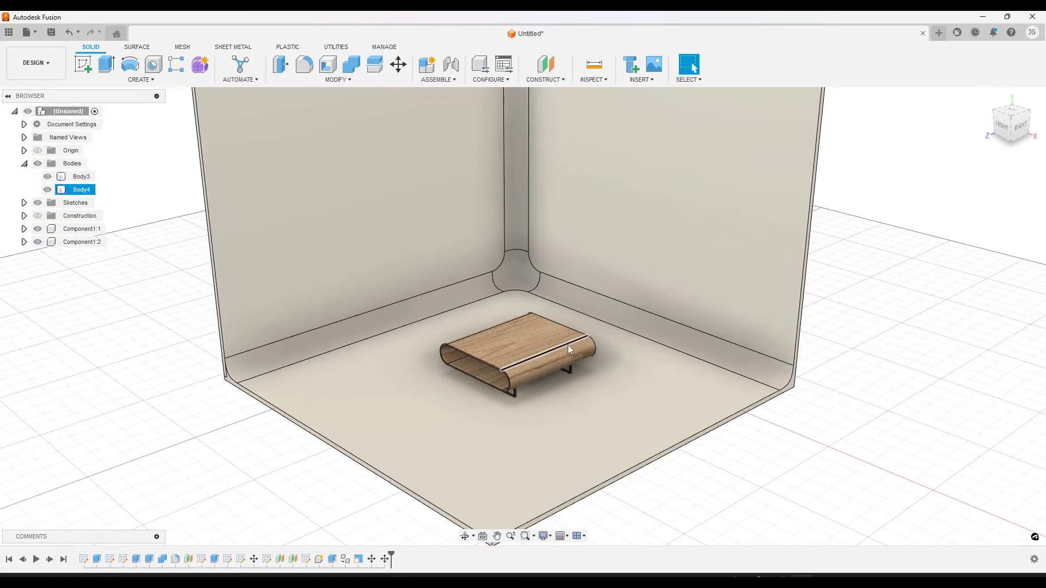
pyautogui.click(1012, 120)
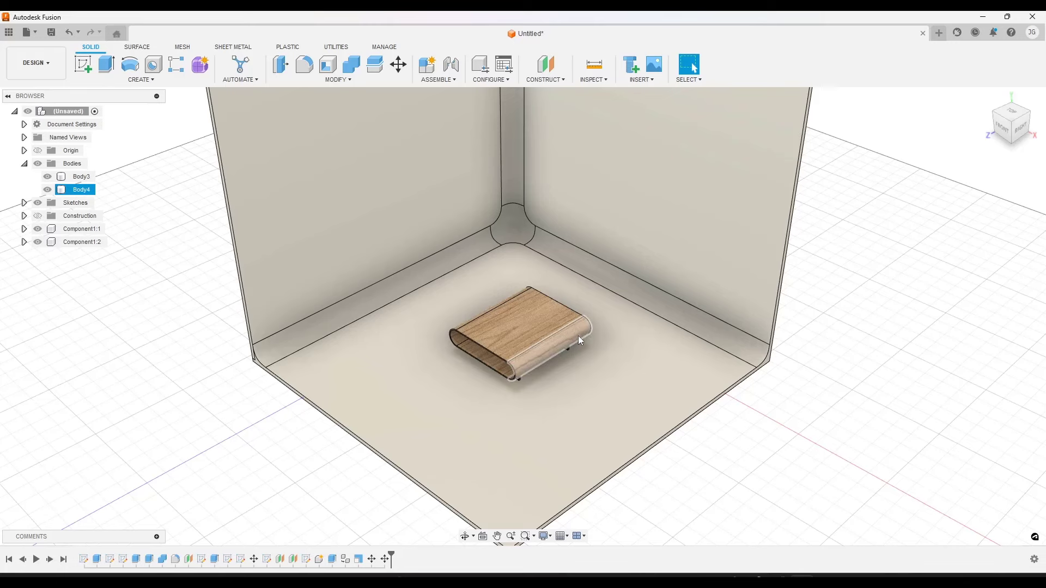
pyautogui.scroll(5, 569, 335)
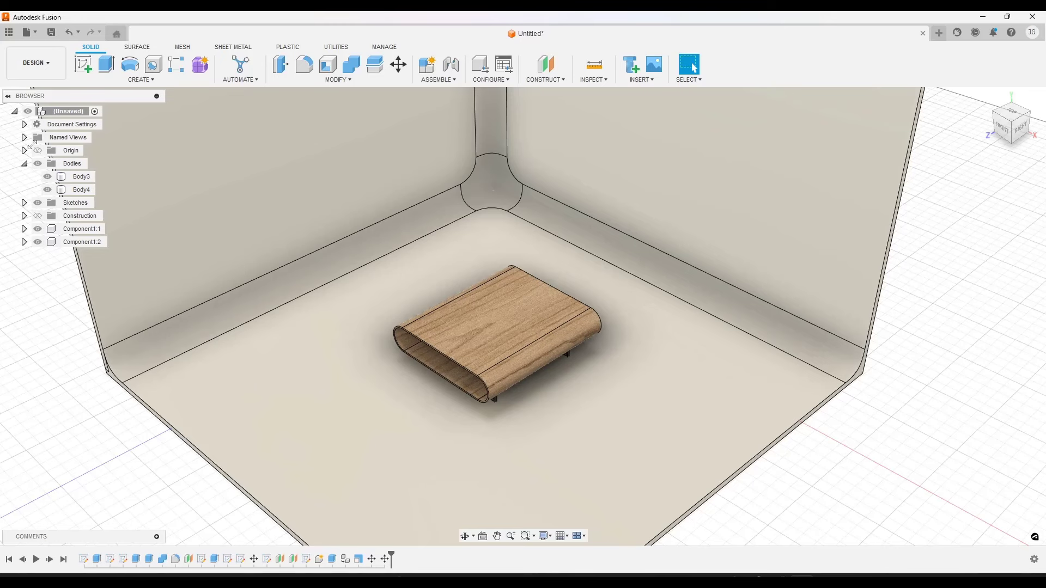
# Switch from the Design to the Render workspace and frame a front view of the table.
pyautogui.click(47, 65)
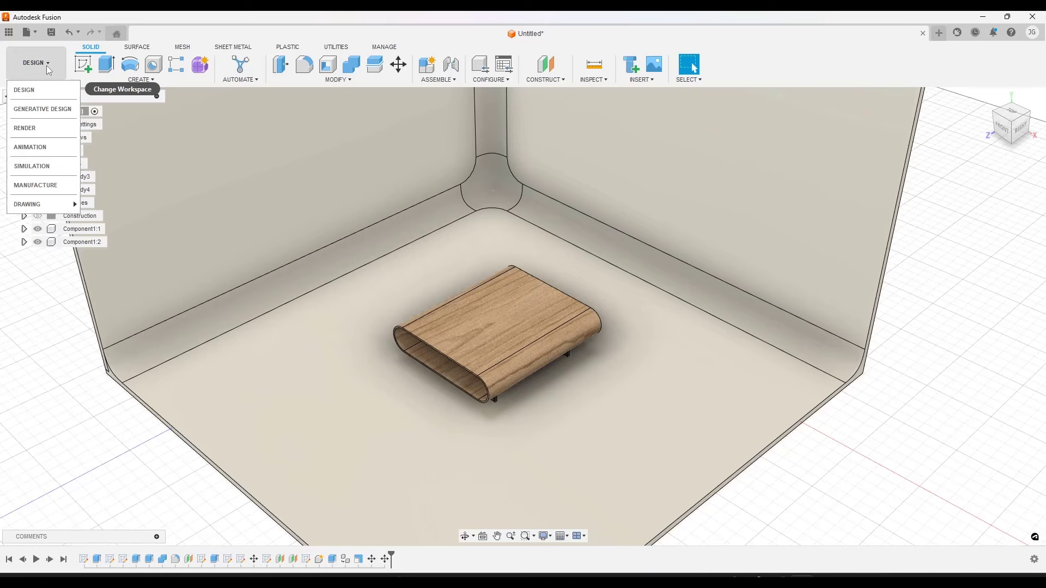
pyautogui.click(33, 132)
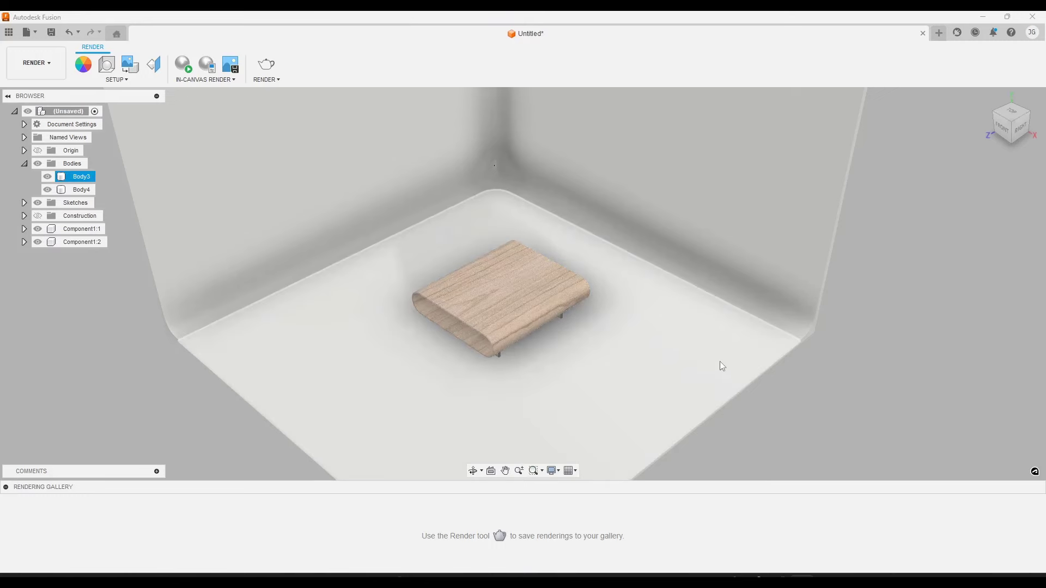
pyautogui.scroll(-10, 723, 366)
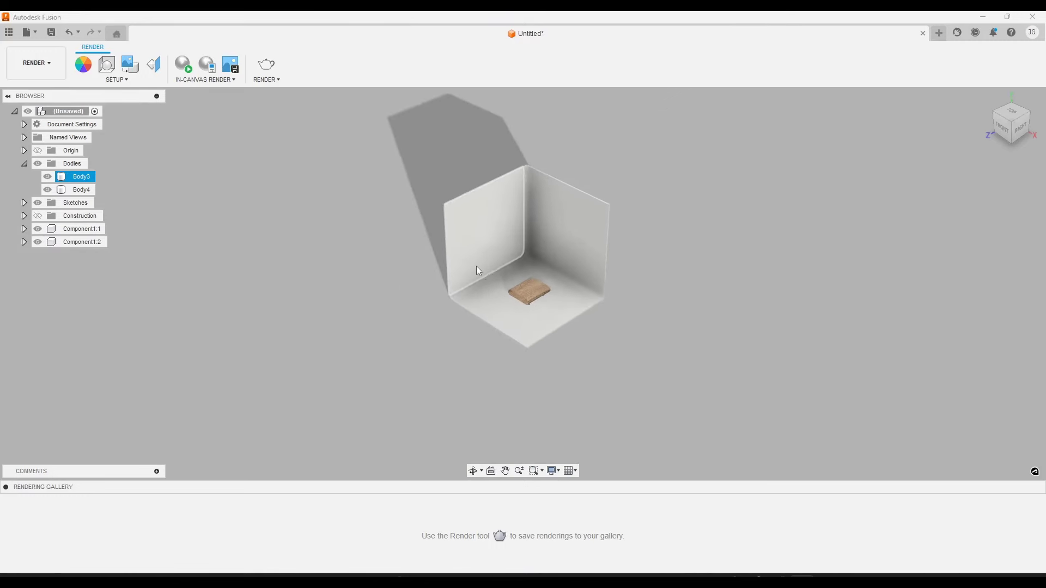
pyautogui.scroll(-1, 476, 266)
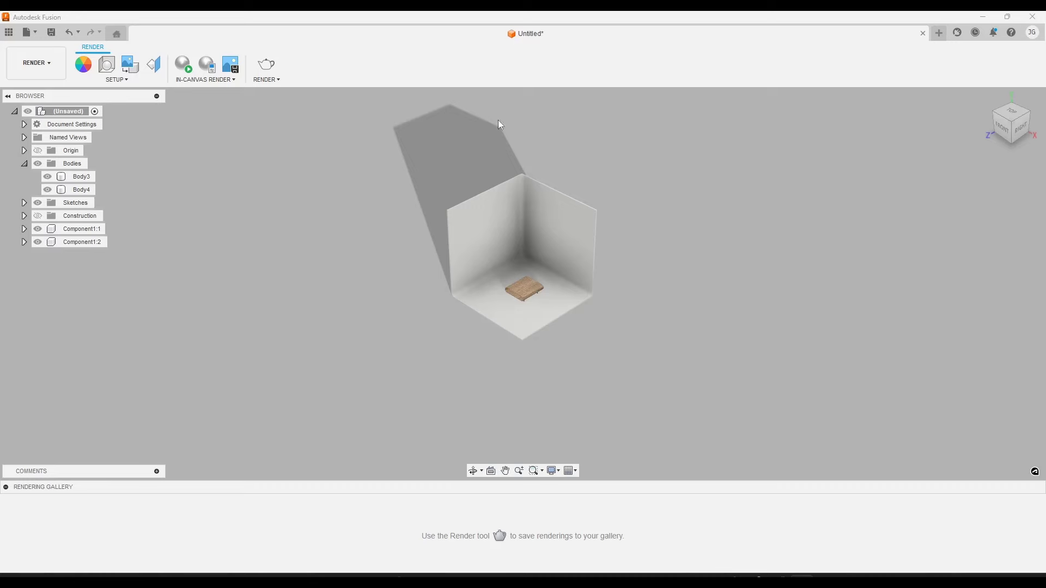
pyautogui.scroll(6, 519, 305)
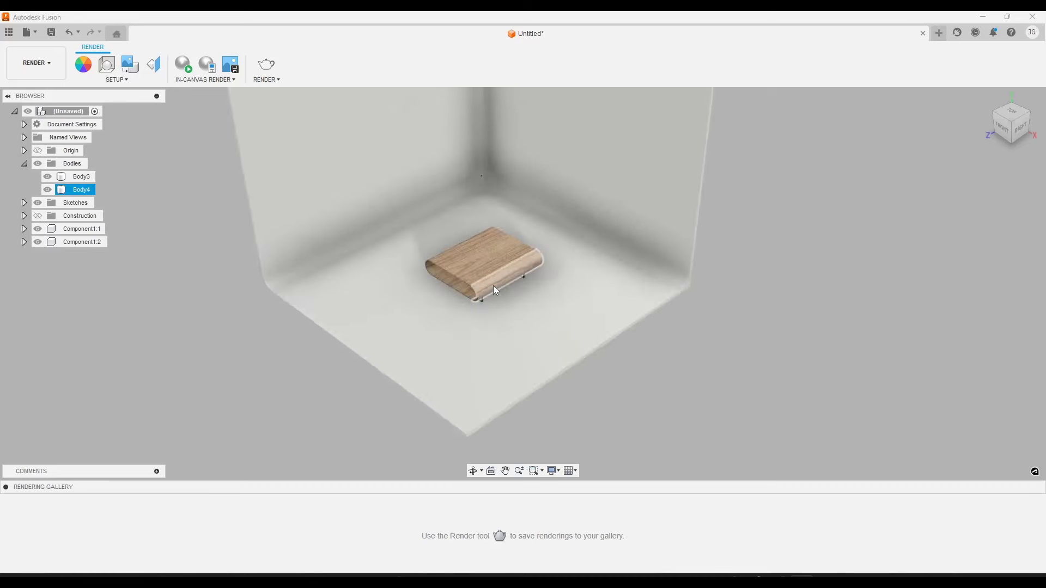
pyautogui.scroll(3, 496, 291)
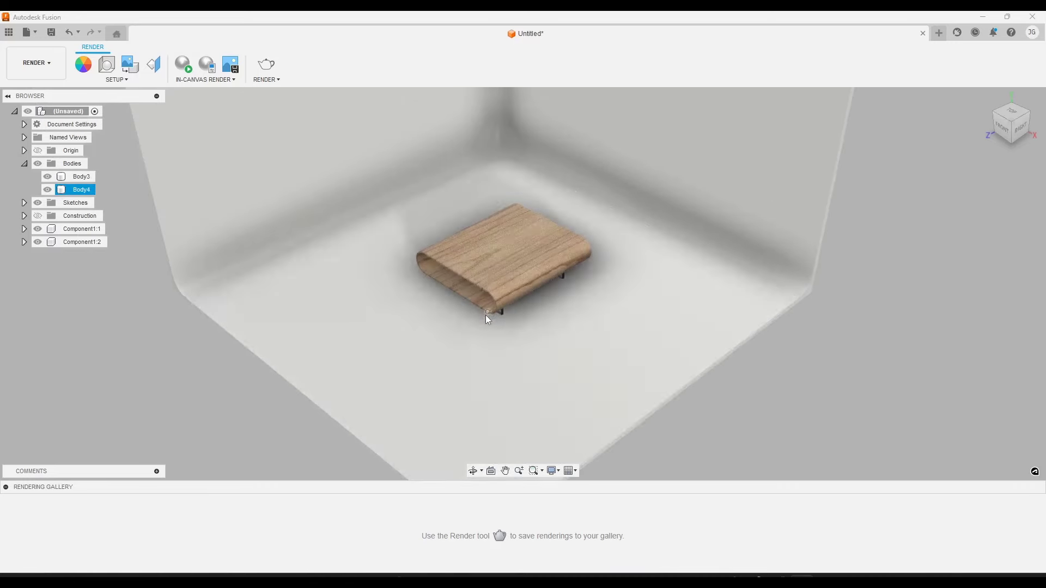
pyautogui.moveTo(520, 324)
pyautogui.keyDown('shift'); pyautogui.mouseDown(button='middle')
pyautogui.moveTo(581, 288)
pyautogui.moveTo(609, 307)
pyautogui.moveTo(516, 312)
pyautogui.moveTo(527, 313)
pyautogui.mouseUp(button='middle'); pyautogui.keyUp('shift')
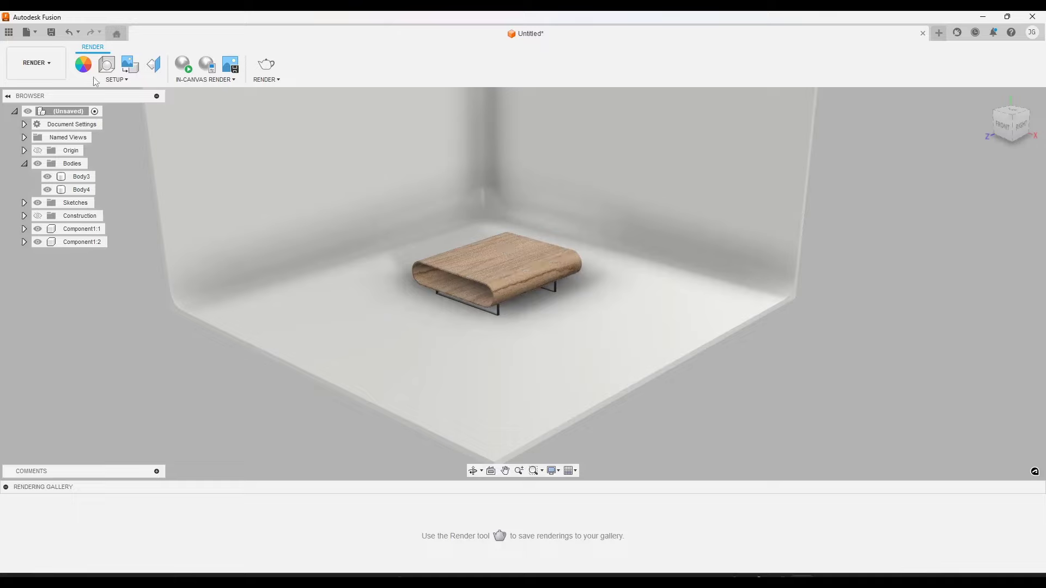
pyautogui.click(48, 66)
pyautogui.click(33, 90)
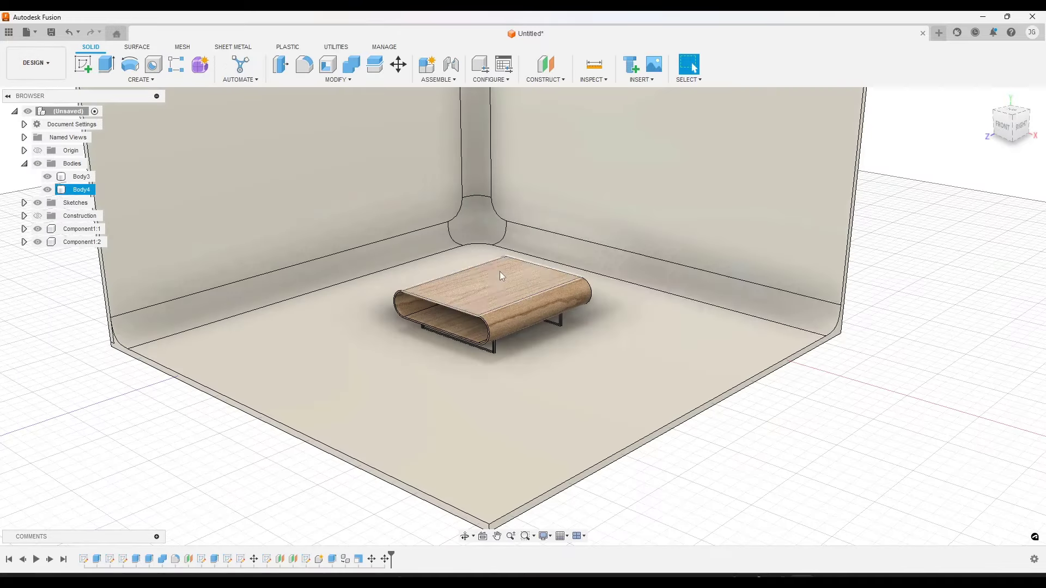
pyautogui.click(37, 64)
pyautogui.click(49, 130)
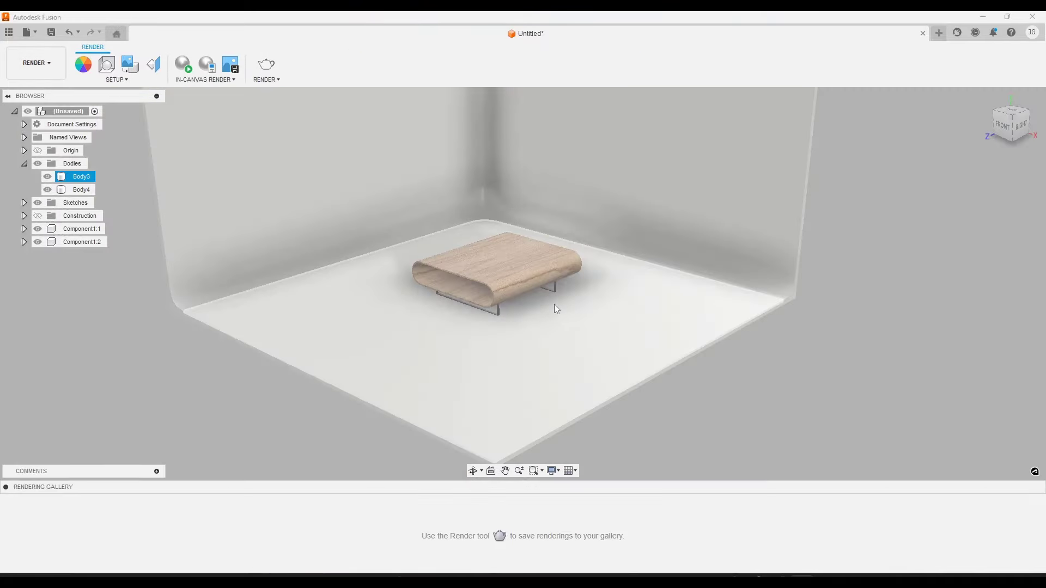
pyautogui.keyDown('shift'); pyautogui.moveTo(639, 323); pyautogui.dragTo(813, 274, button='middle'); pyautogui.keyUp('shift')
pyautogui.scroll(-3, 536, 319)
pyautogui.scroll(2, 635, 309)
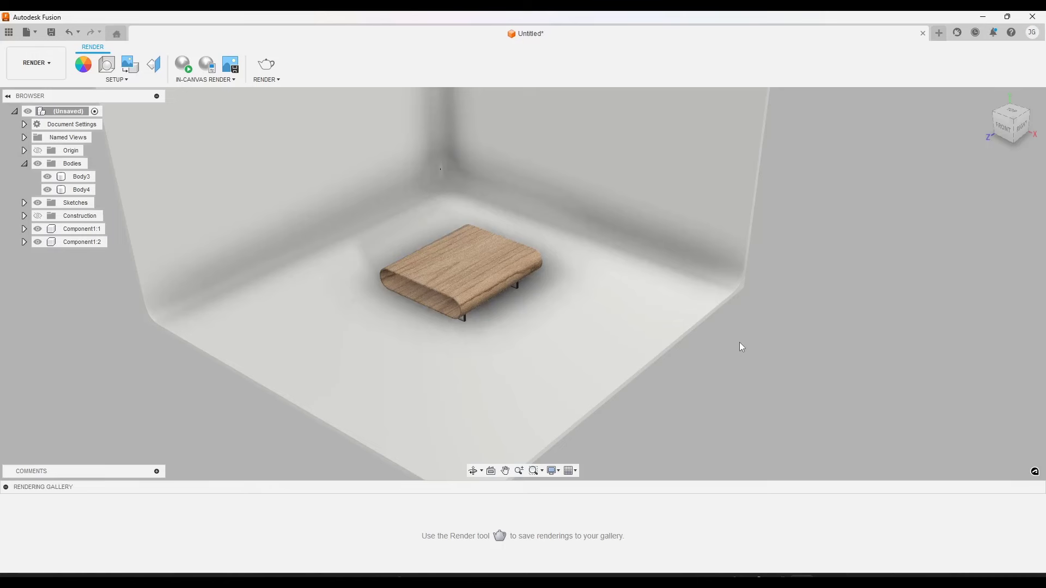
pyautogui.click(420, 256)
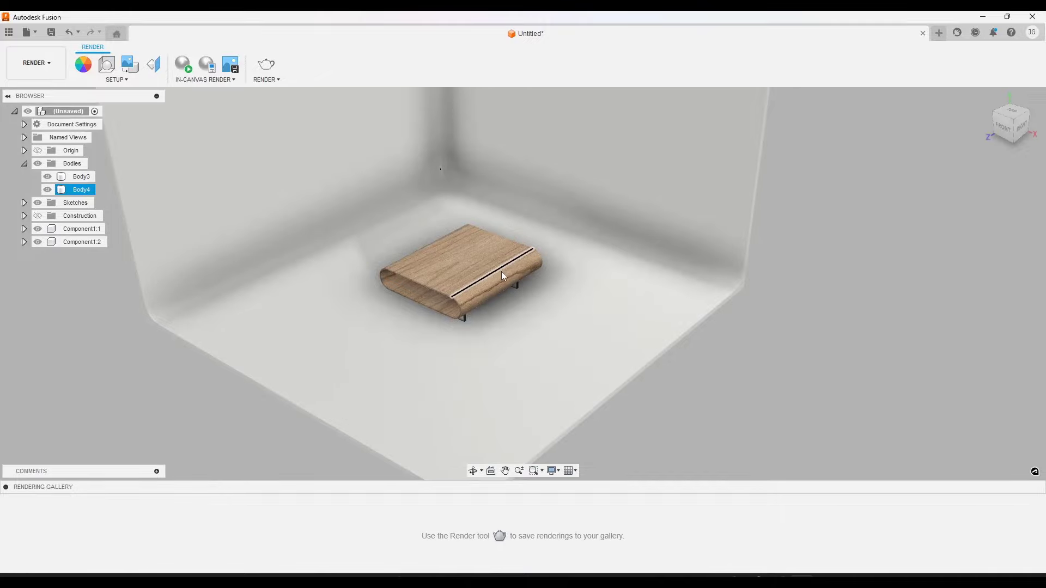
pyautogui.scroll(1, 502, 268)
pyautogui.click(184, 66)
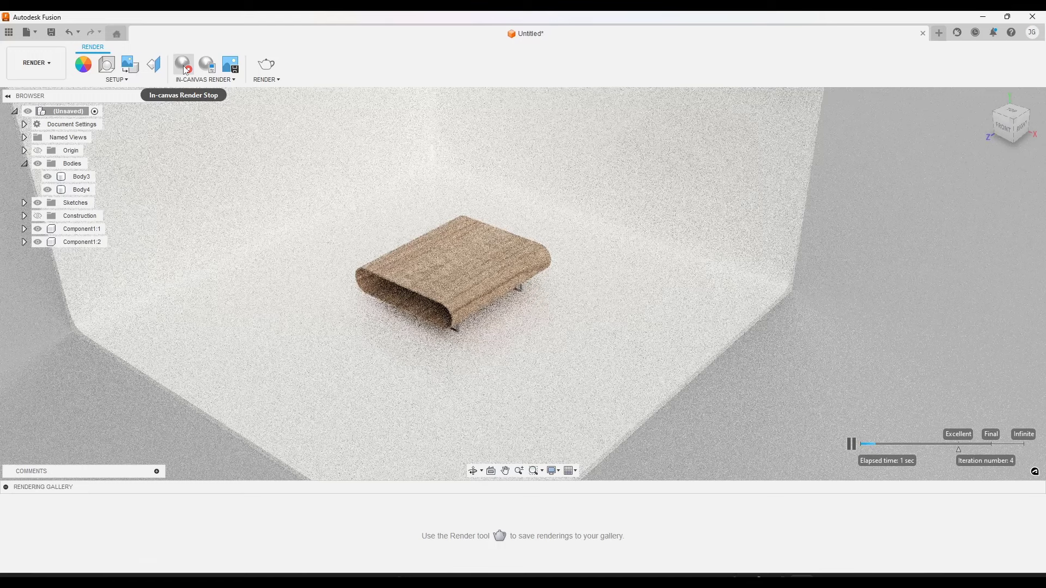
pyautogui.click(398, 225)
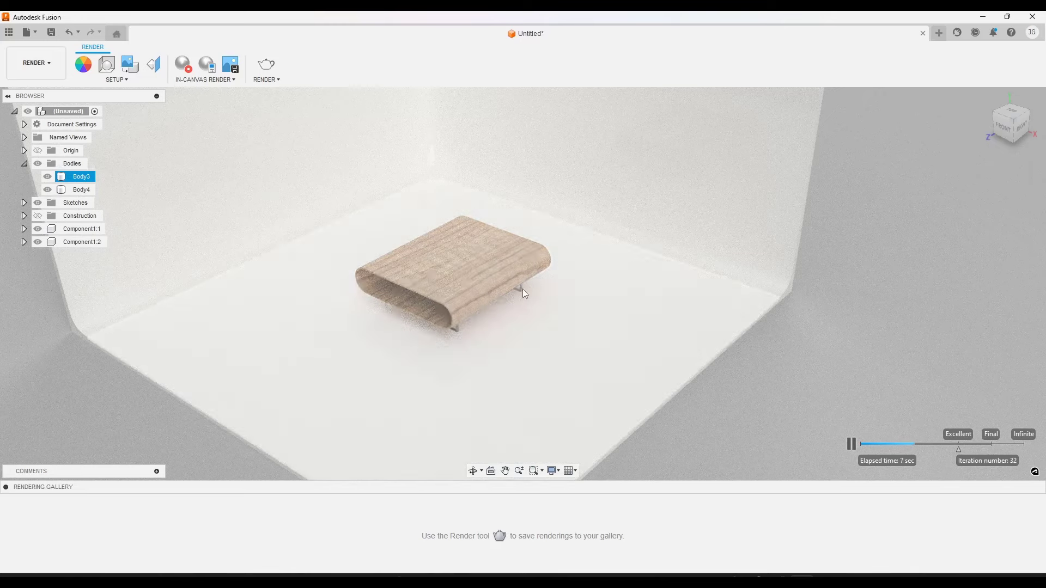
pyautogui.click(183, 66)
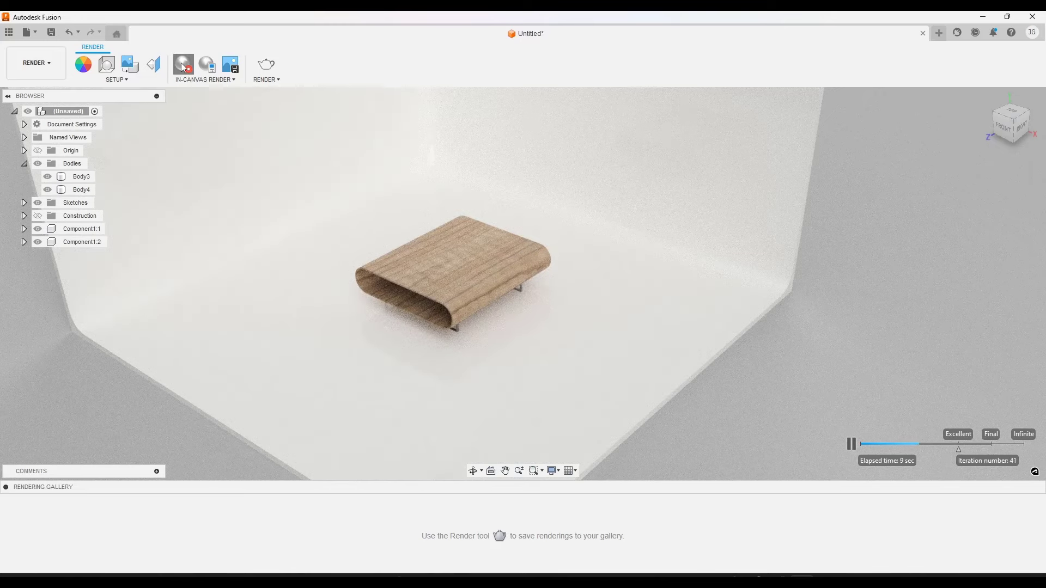
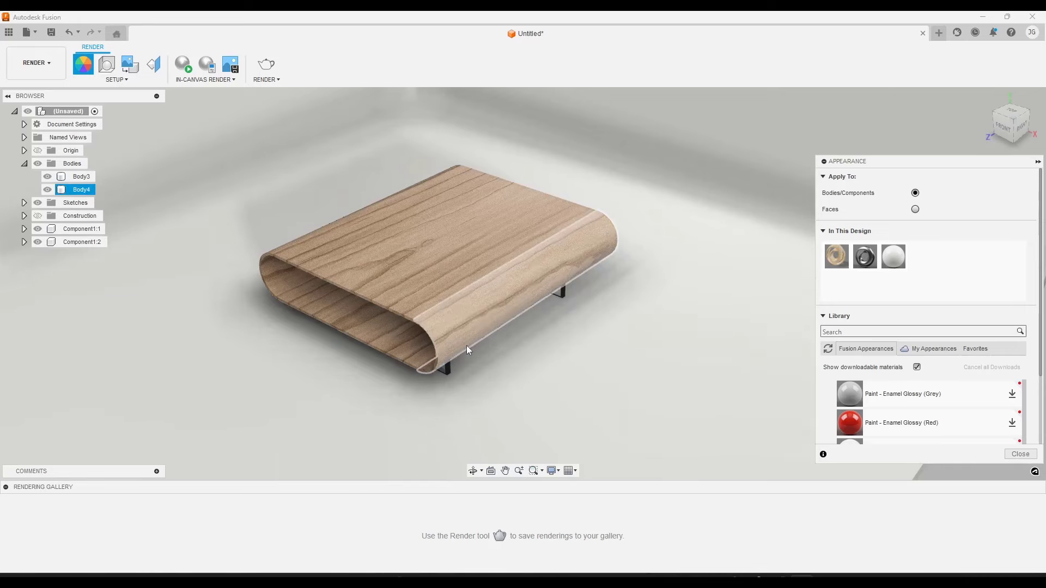
# Orbit the view to look down on the maple-finished table.
pyautogui.moveTo(466, 345)
pyautogui.keyDown('shift'); pyautogui.mouseDown(button='middle')
pyautogui.moveTo(559, 350)
pyautogui.moveTo(548, 324)
pyautogui.moveTo(518, 319)
pyautogui.moveTo(539, 311)
pyautogui.moveTo(486, 341)
pyautogui.moveTo(445, 339)
pyautogui.moveTo(473, 337)
pyautogui.moveTo(470, 357)
pyautogui.mouseUp(button='middle'); pyautogui.keyUp('shift')
# Drag the Cherry - Glossy wood finish from the Wood library onto the table body.
pyautogui.scroll(-8, 944, 312)
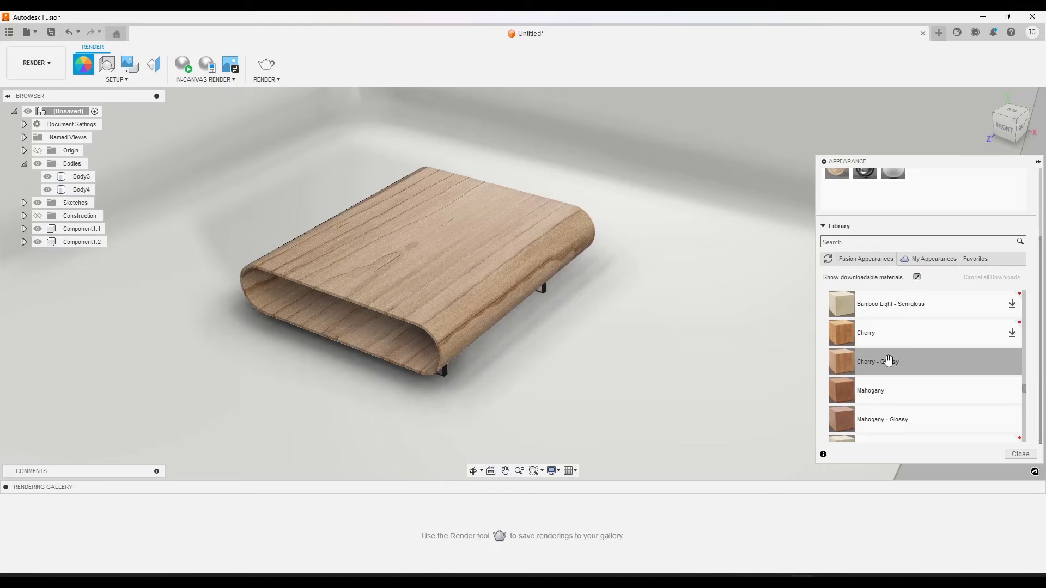
pyautogui.scroll(1, 890, 360)
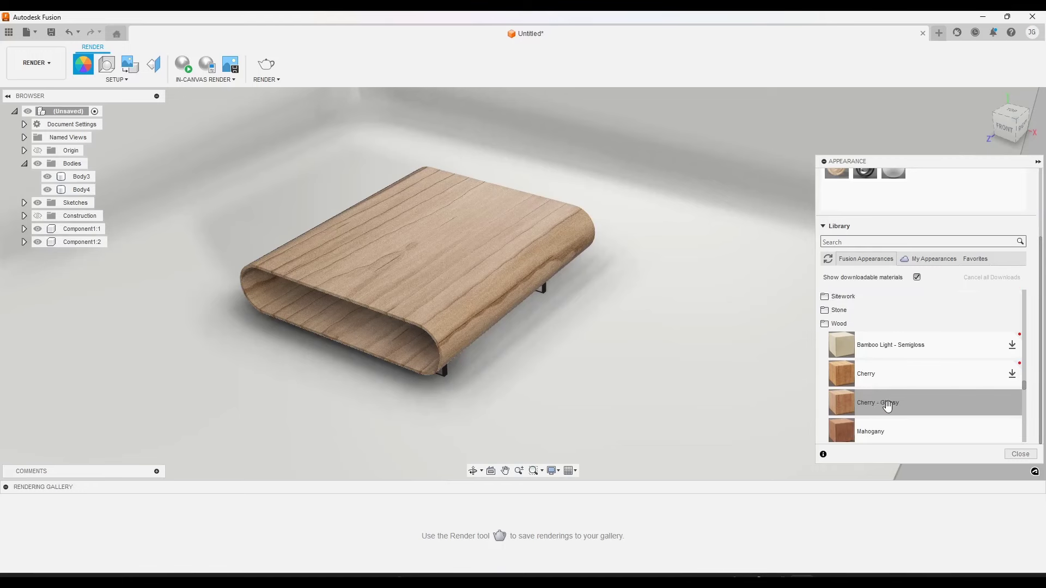
pyautogui.moveTo(889, 406); pyautogui.dragTo(499, 257)
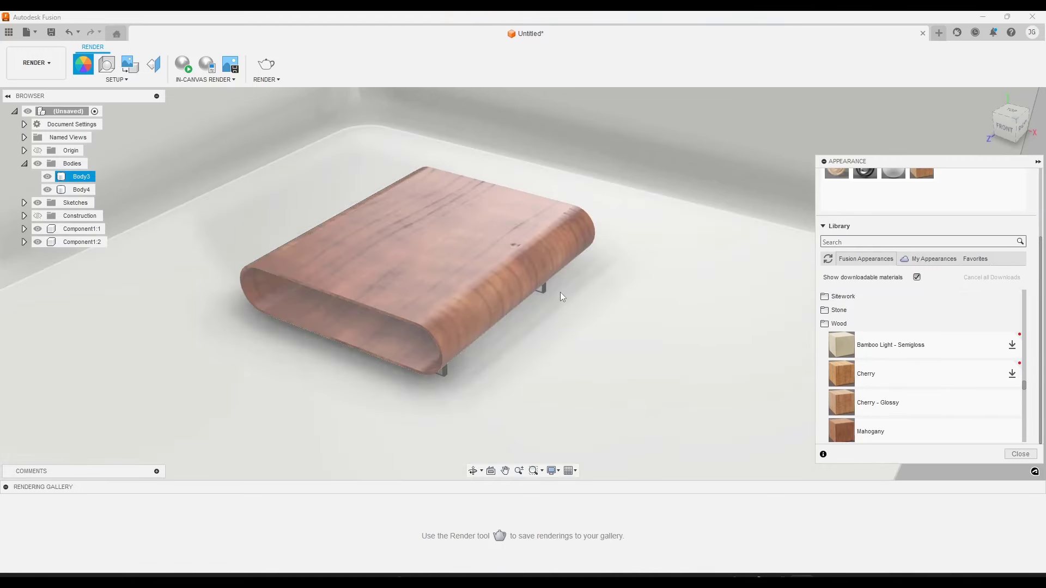
# Orbit and zoom around the table, selecting its outer body, to check the cherry finish.
pyautogui.moveTo(561, 295)
pyautogui.keyDown('shift'); pyautogui.mouseDown(button='middle')
pyautogui.moveTo(607, 287)
pyautogui.moveTo(560, 292)
pyautogui.mouseUp(button='middle'); pyautogui.keyUp('shift')
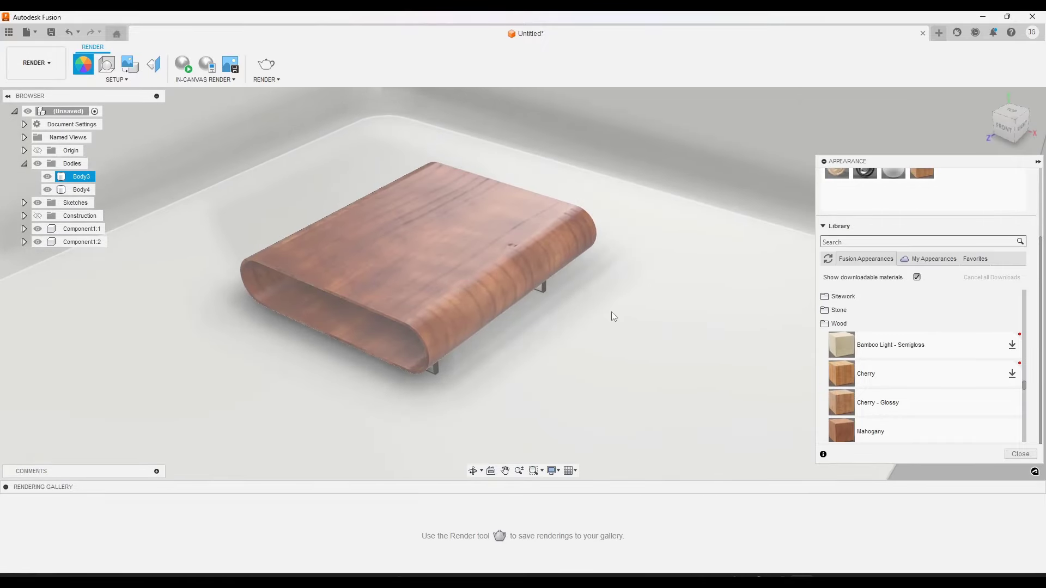
pyautogui.scroll(-2, 651, 325)
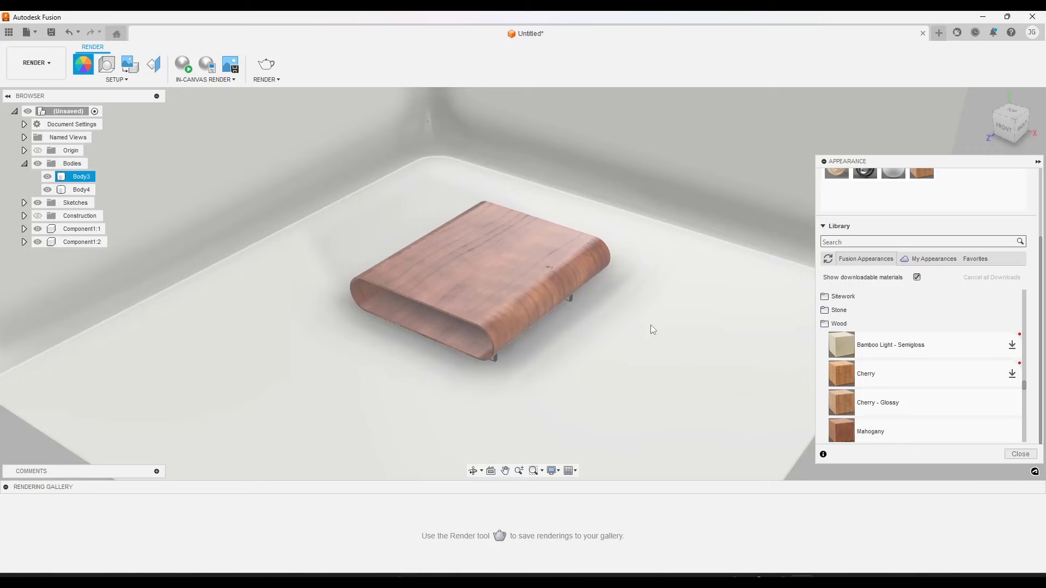
pyautogui.click(249, 401)
pyautogui.click(228, 337)
pyautogui.keyDown('shift'); pyautogui.moveTo(275, 333); pyautogui.dragTo(360, 320, button='middle'); pyautogui.keyUp('shift')
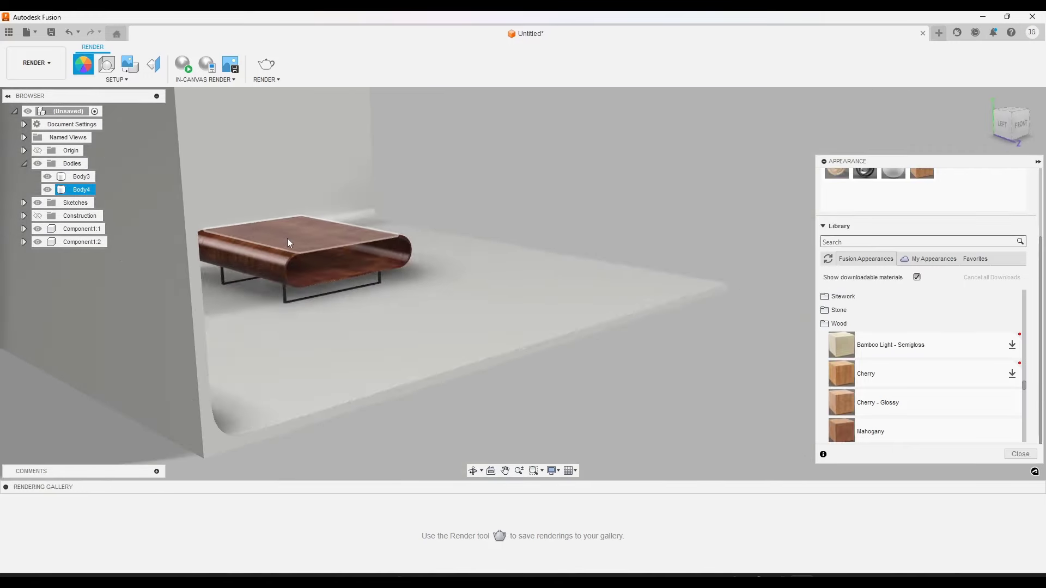
pyautogui.scroll(5, 287, 238)
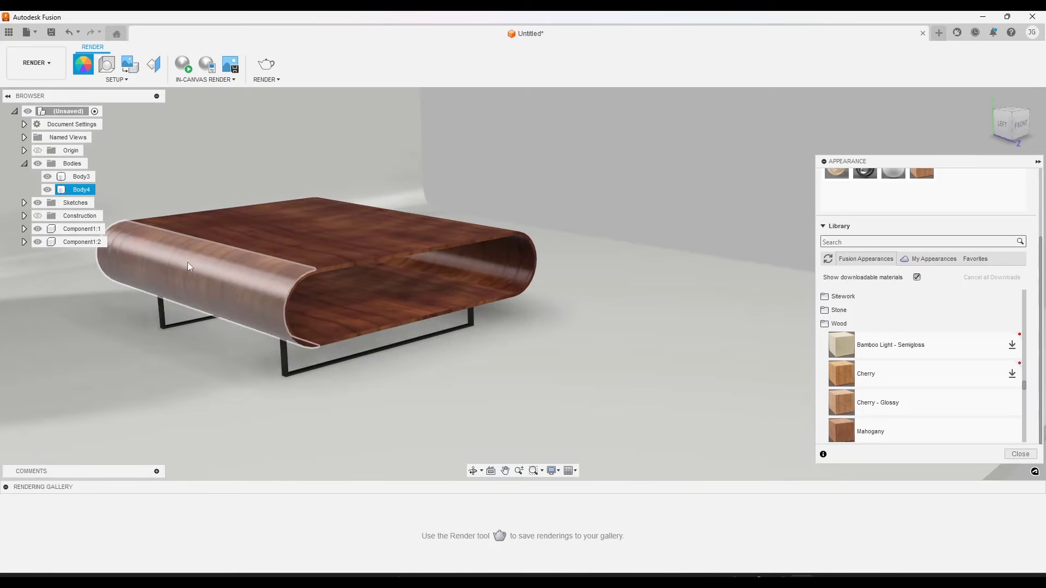
pyautogui.click(542, 274)
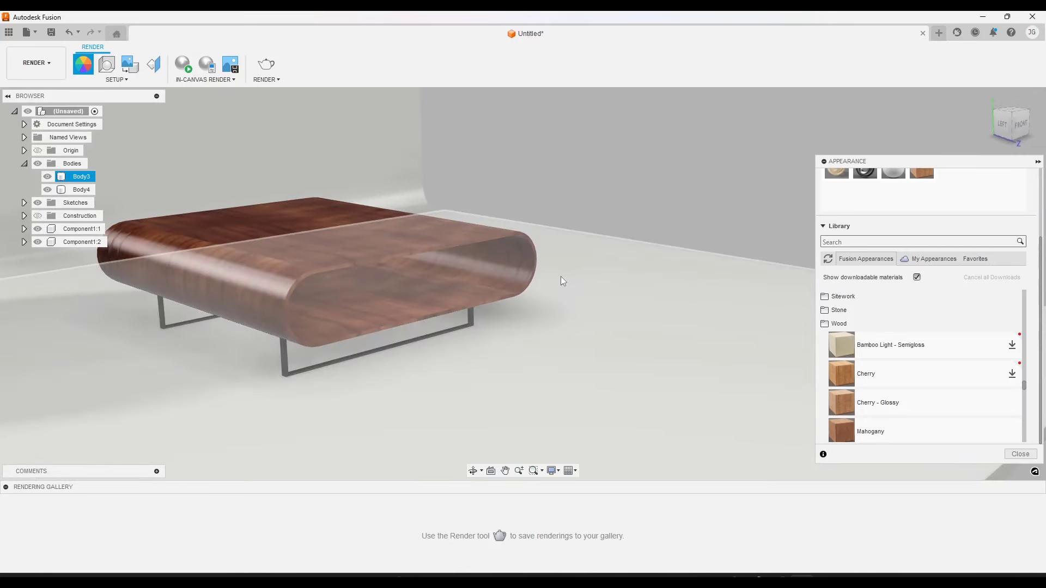
pyautogui.keyDown('shift'); pyautogui.moveTo(561, 276); pyautogui.dragTo(479, 297, button='middle'); pyautogui.keyUp('shift')
pyautogui.scroll(-3, 479, 297)
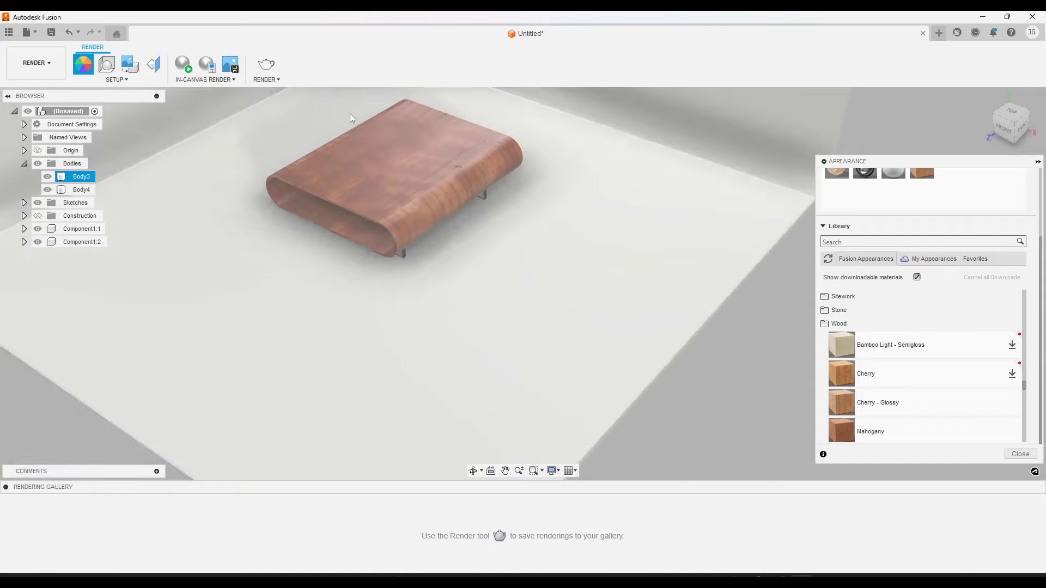
pyautogui.scroll(2, 349, 114)
pyautogui.keyDown('shift'); pyautogui.moveTo(389, 159); pyautogui.dragTo(481, 250, button='middle'); pyautogui.keyUp('shift')
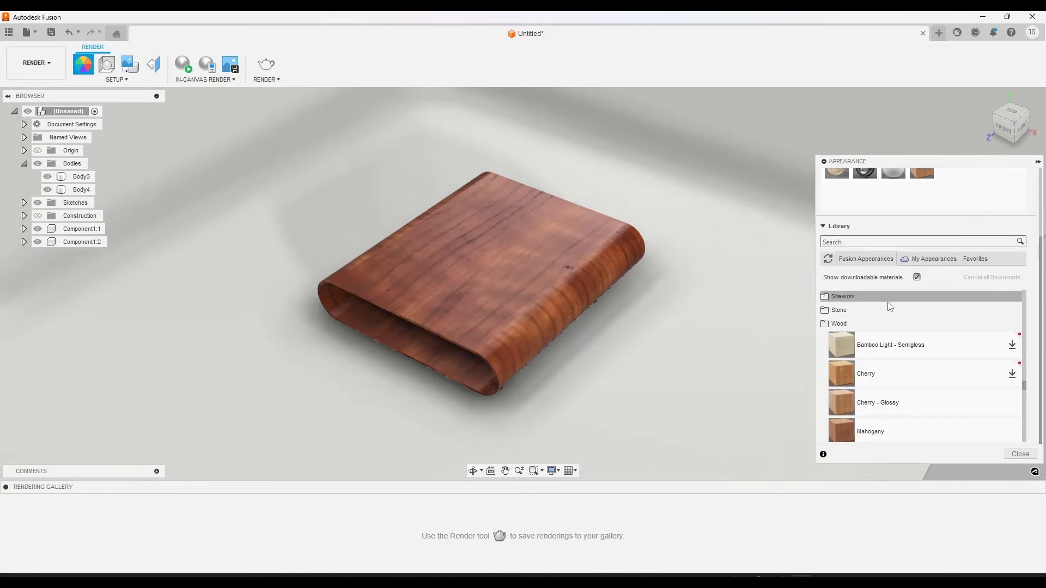
pyautogui.scroll(10, 912, 307)
pyautogui.scroll(5, 921, 305)
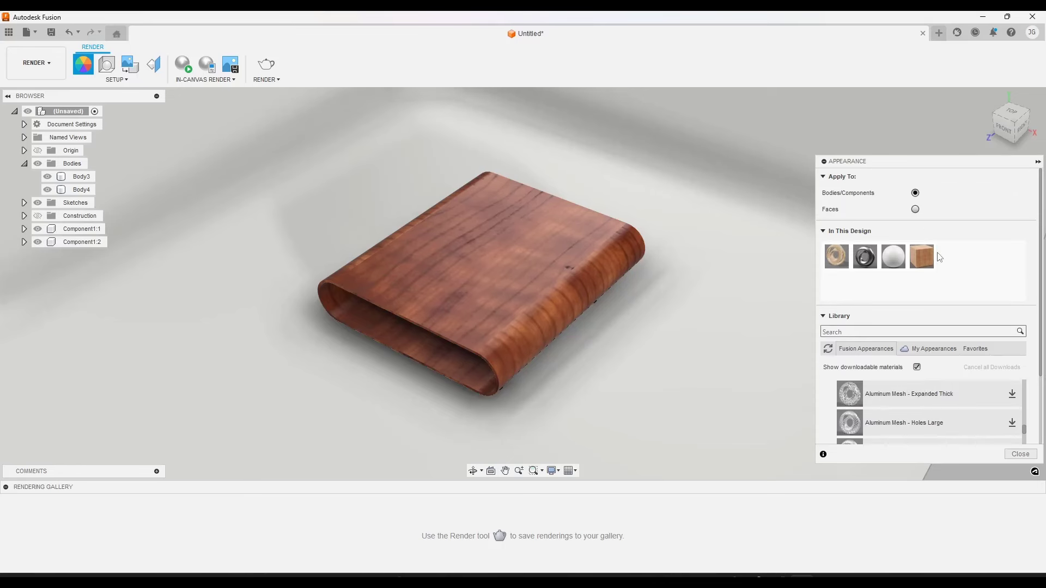
# With Apply To set to Faces, duplicate Cherry - Glossy onto the tabletop and inner bottom faces.
pyautogui.click(915, 210)
pyautogui.rightClick(923, 260)
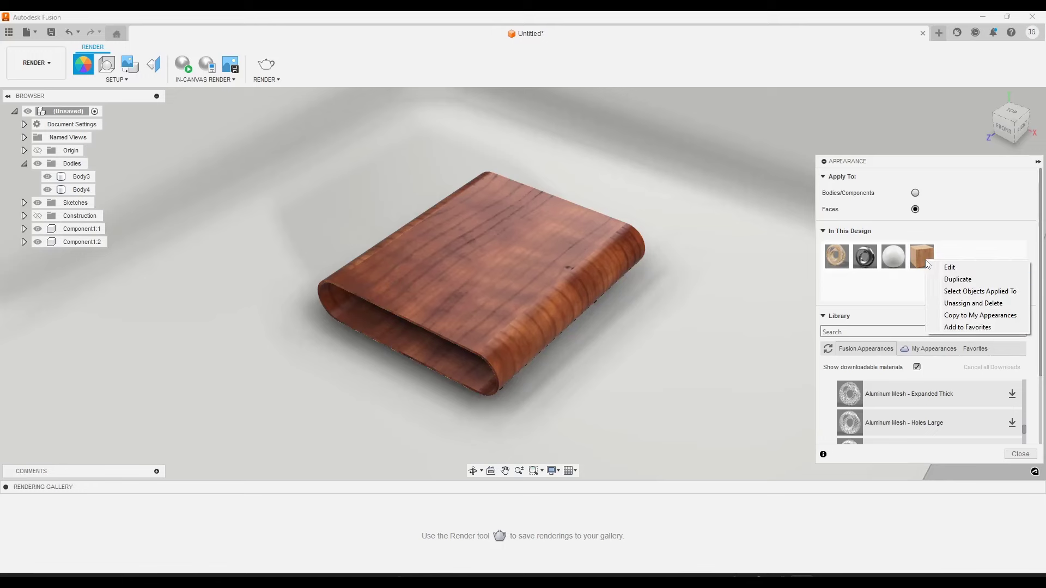
pyautogui.click(950, 278)
pyautogui.moveTo(949, 257); pyautogui.dragTo(496, 299)
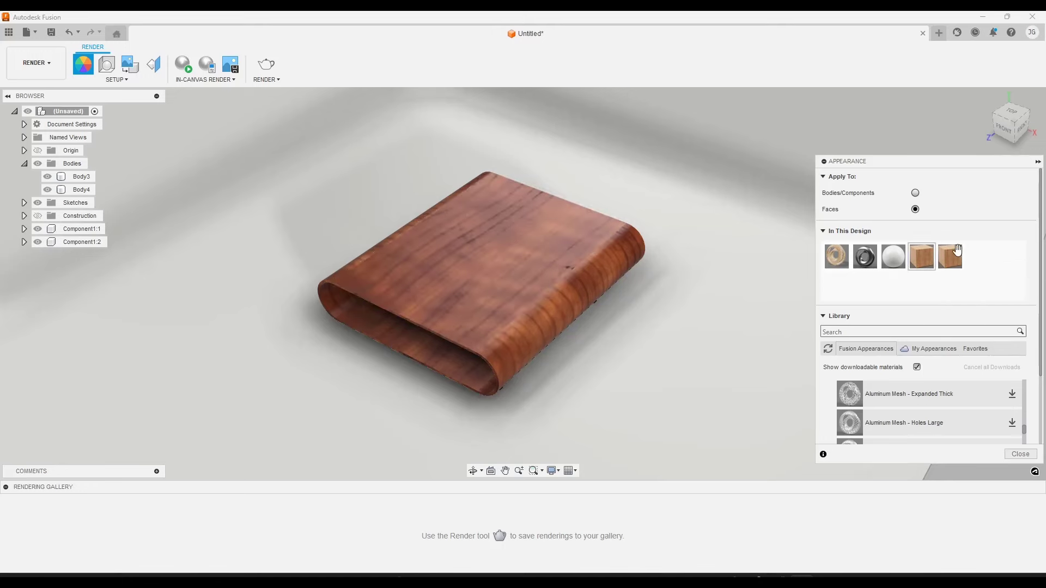
pyautogui.moveTo(955, 259); pyautogui.dragTo(429, 342)
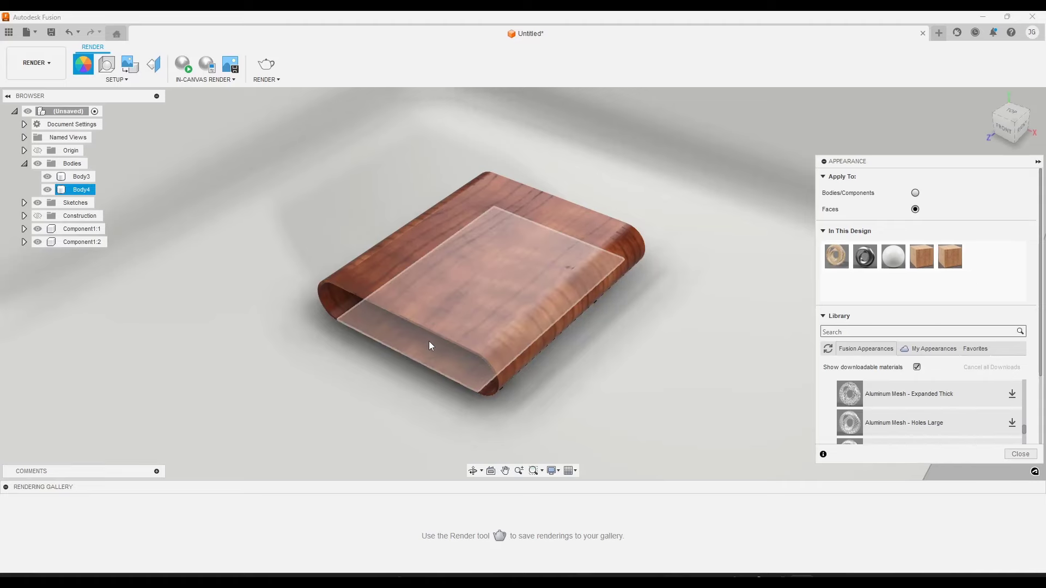
# Set the Cherry - Glossy (1) grain rotation to 90 degrees.
pyautogui.keyDown('shift'); pyautogui.moveTo(458, 342); pyautogui.dragTo(336, 253, button='middle'); pyautogui.keyUp('shift')
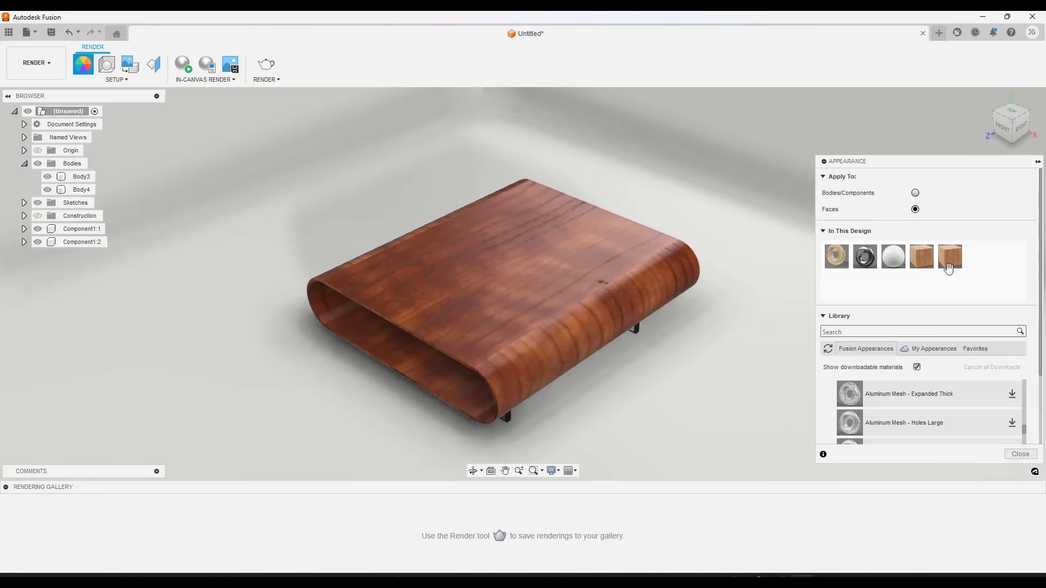
pyautogui.rightClick(952, 260)
pyautogui.click(979, 268)
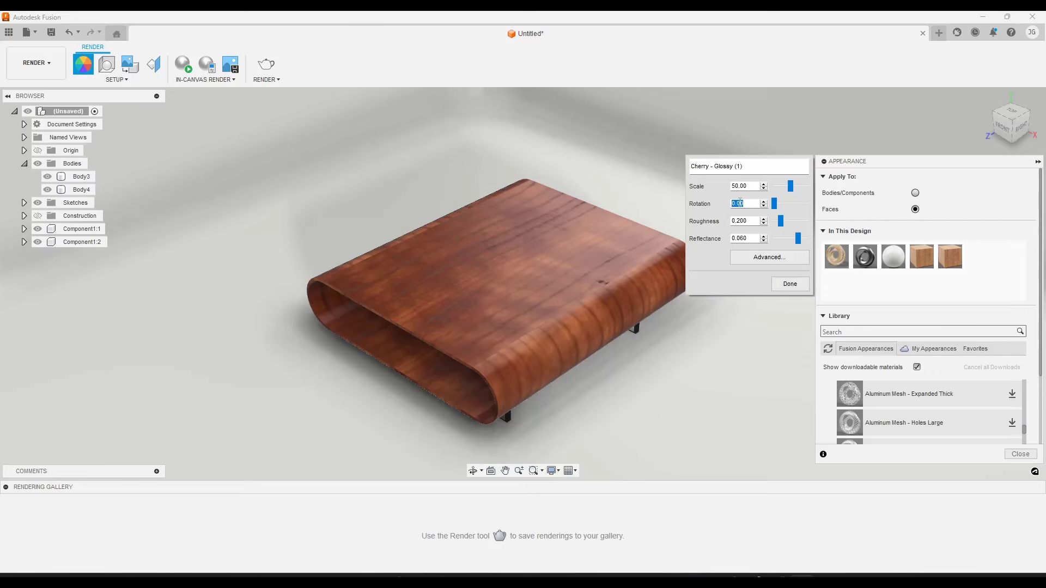
pyautogui.write('90')
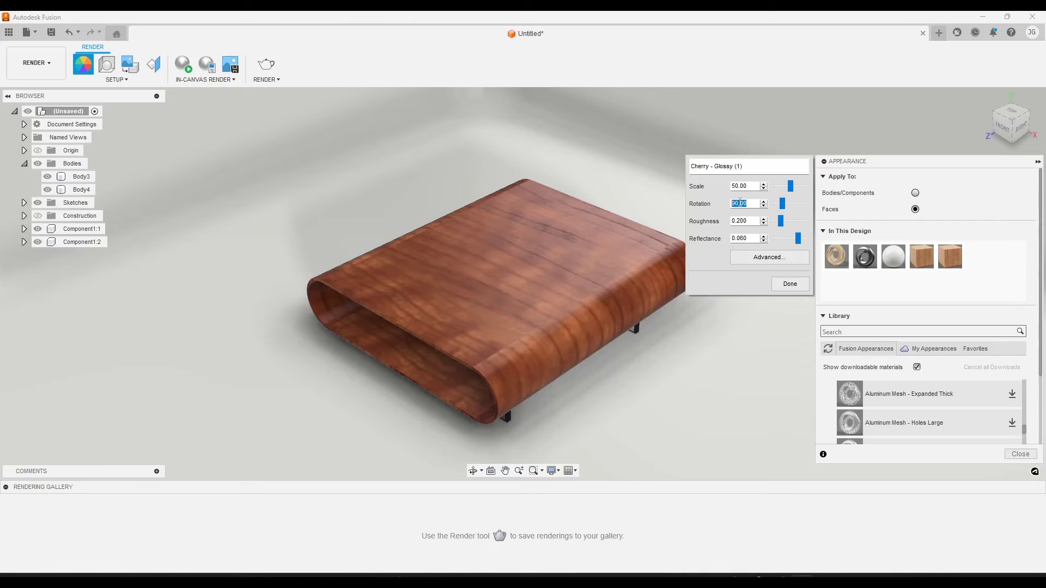
pyautogui.click(790, 284)
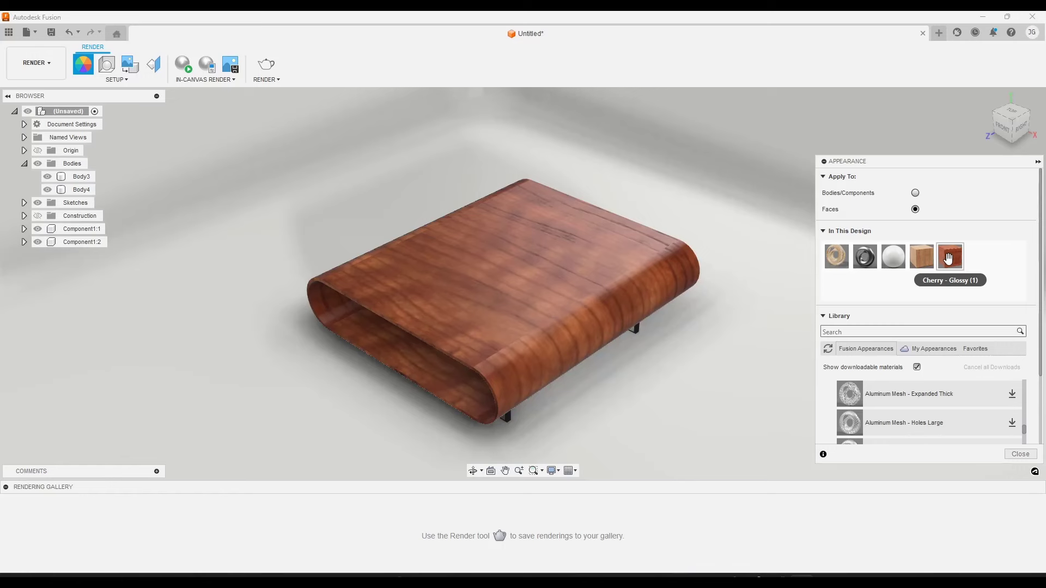
# Lower the grain scale of Cherry - Glossy (1) for a finer wood pattern.
pyautogui.rightClick(950, 260)
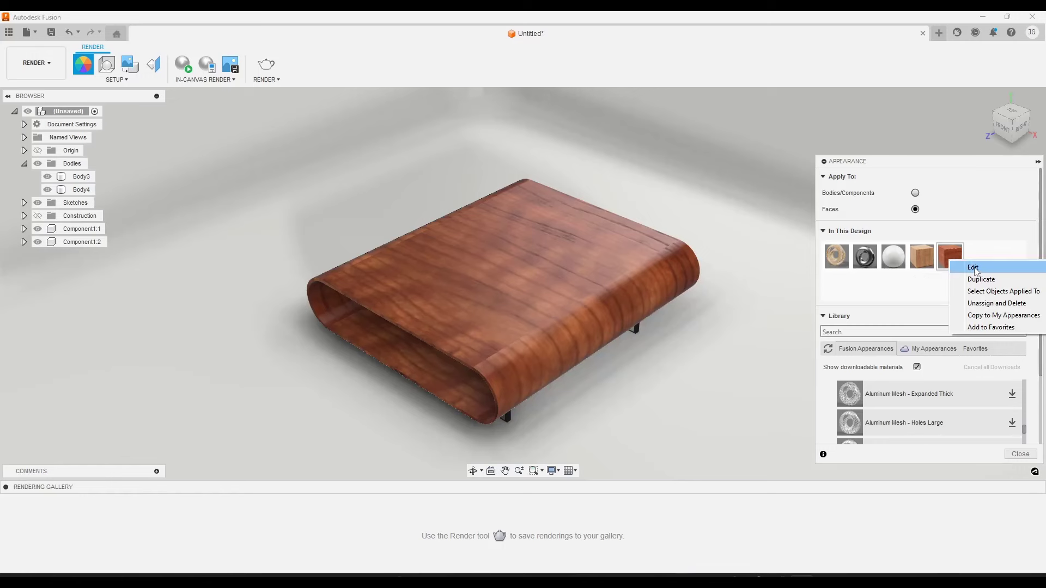
pyautogui.click(975, 268)
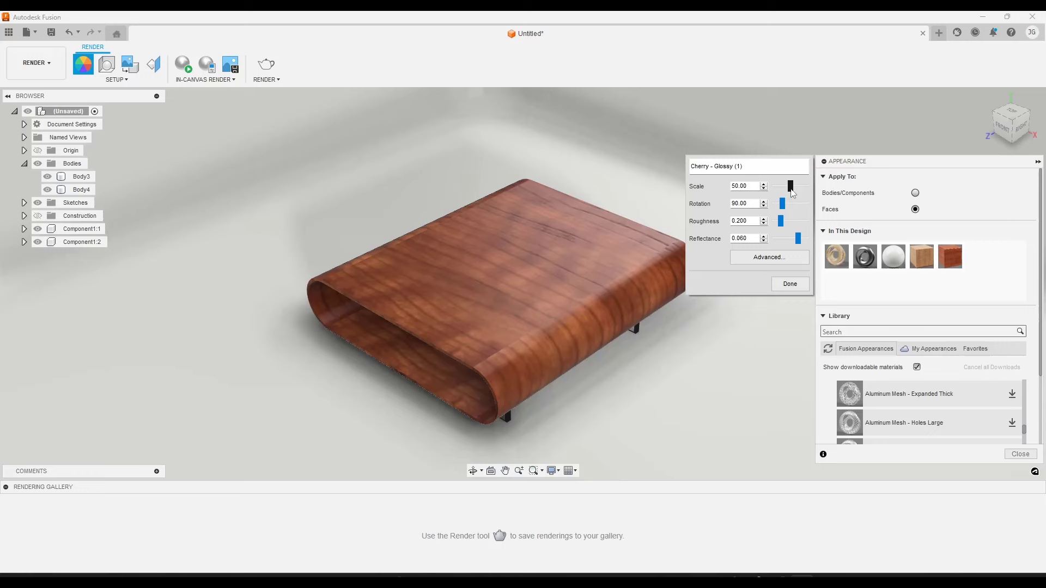
pyautogui.moveTo(792, 192); pyautogui.dragTo(734, 185)
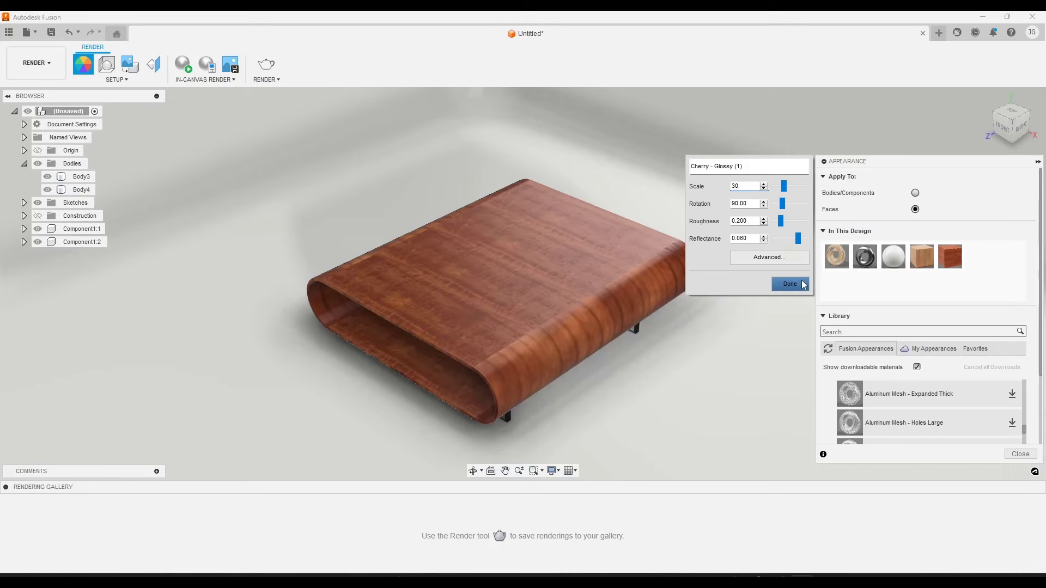
pyautogui.click(801, 285)
# Set the original Cherry - Glossy appearance's scale to 30.
pyautogui.rightClick(950, 260)
pyautogui.click(951, 267)
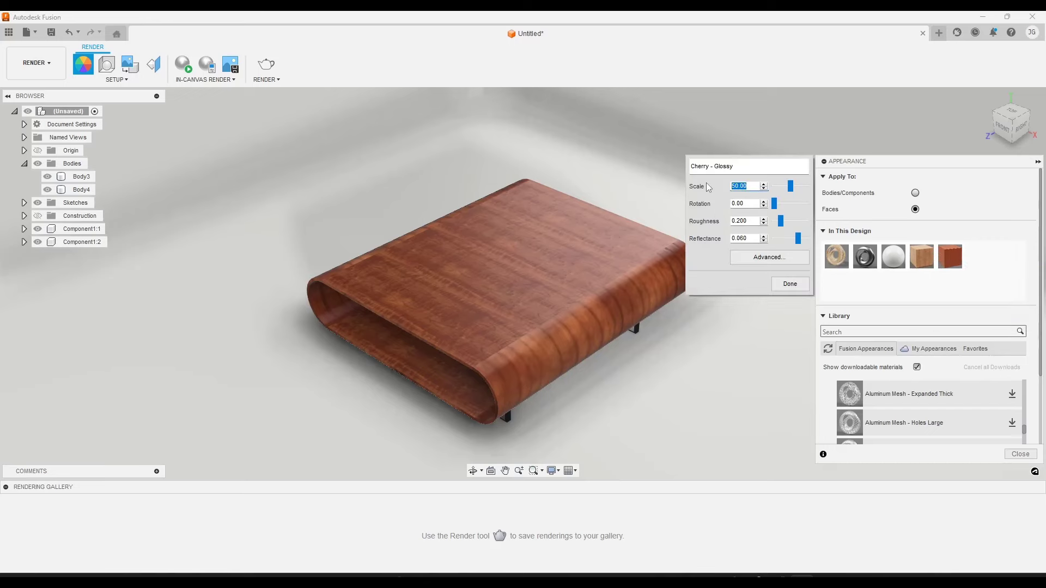
pyautogui.write('30')
pyautogui.click(791, 283)
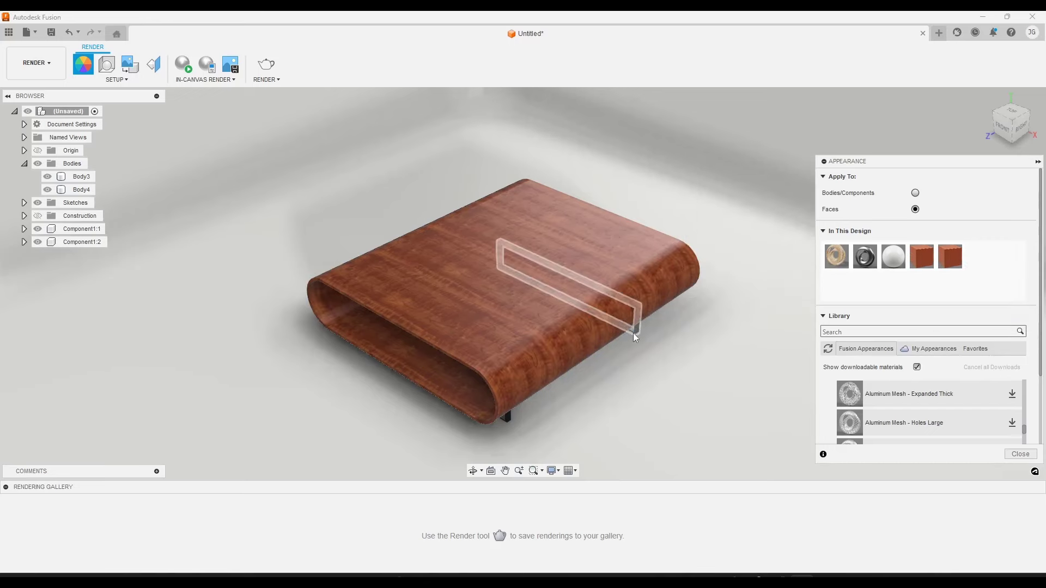
# Orbit and zoom to a low side-on view to inspect the wood faces.
pyautogui.moveTo(648, 323)
pyautogui.keyDown('shift'); pyautogui.mouseDown(button='middle')
pyautogui.moveTo(661, 320)
pyautogui.moveTo(645, 322)
pyautogui.mouseUp(button='middle'); pyautogui.keyUp('shift')
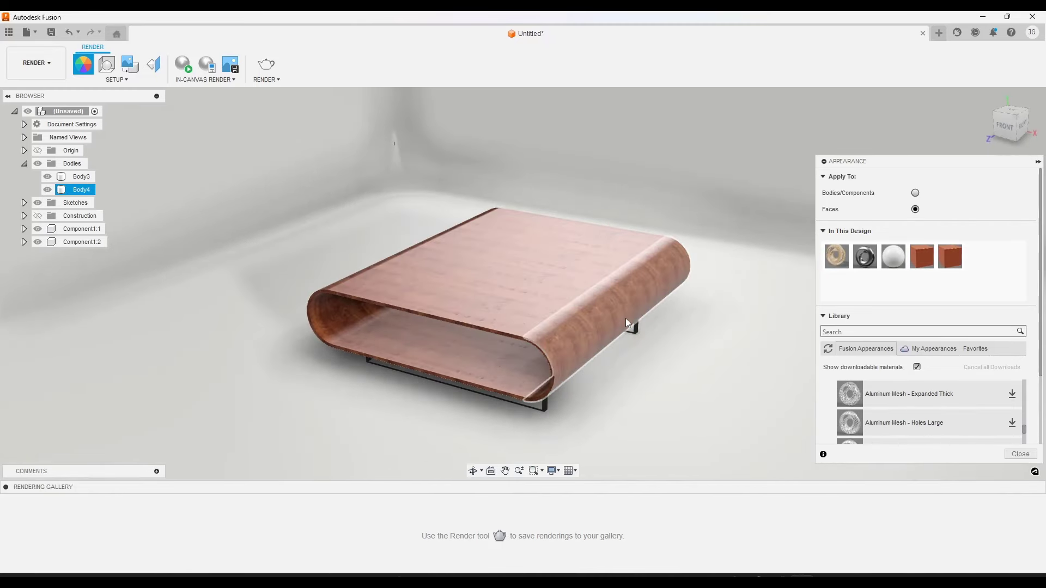
pyautogui.scroll(1, 632, 374)
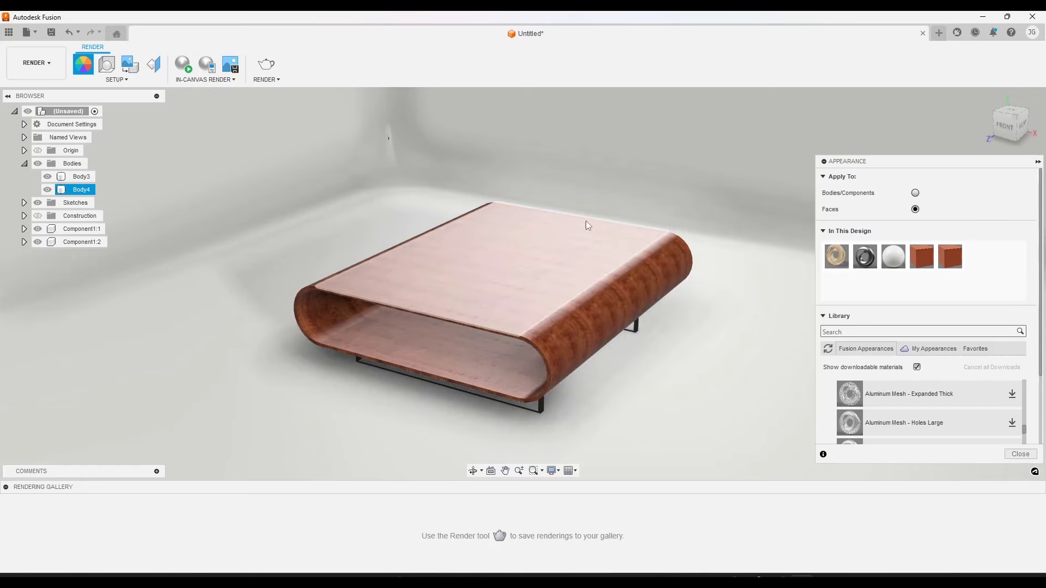
pyautogui.scroll(-2, 551, 298)
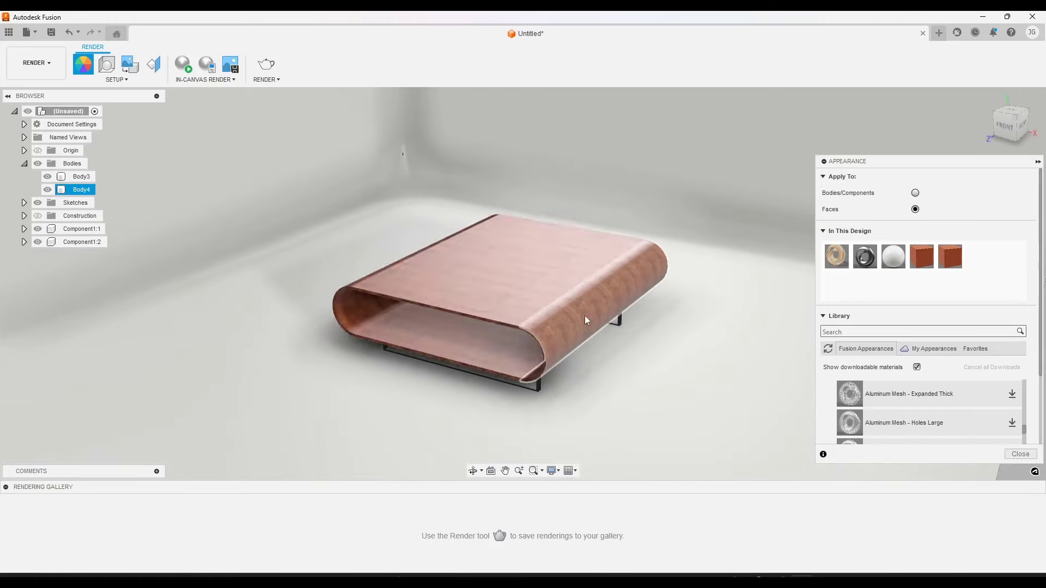
pyautogui.keyDown('shift'); pyautogui.moveTo(584, 315); pyautogui.dragTo(561, 338, button='middle'); pyautogui.keyUp('shift')
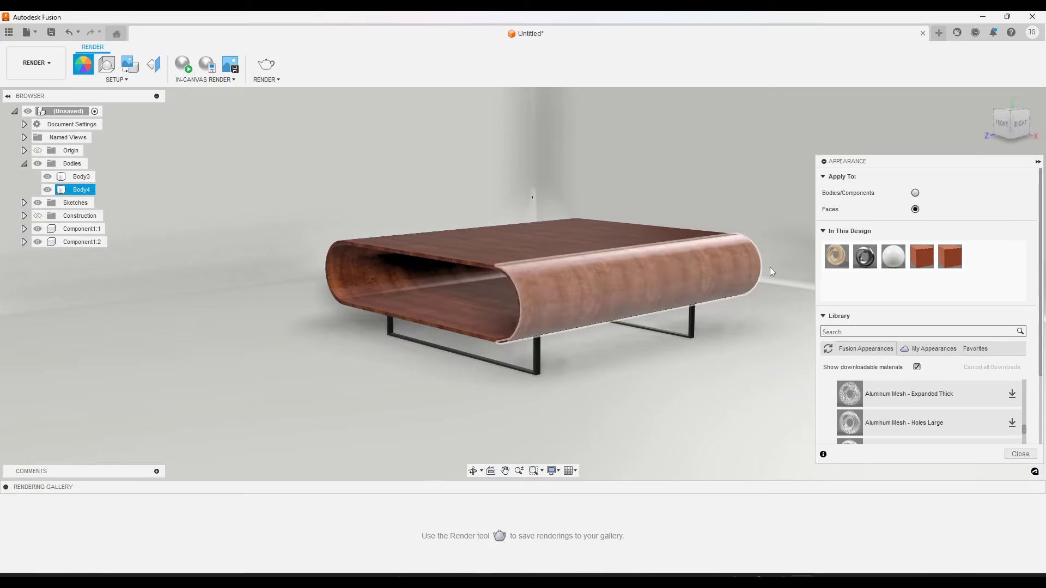
# Raise the Steel - Satin leg finish roughness to 0.169, then view the table from above.
pyautogui.click(772, 270)
pyautogui.rightClick(867, 256)
pyautogui.click(877, 263)
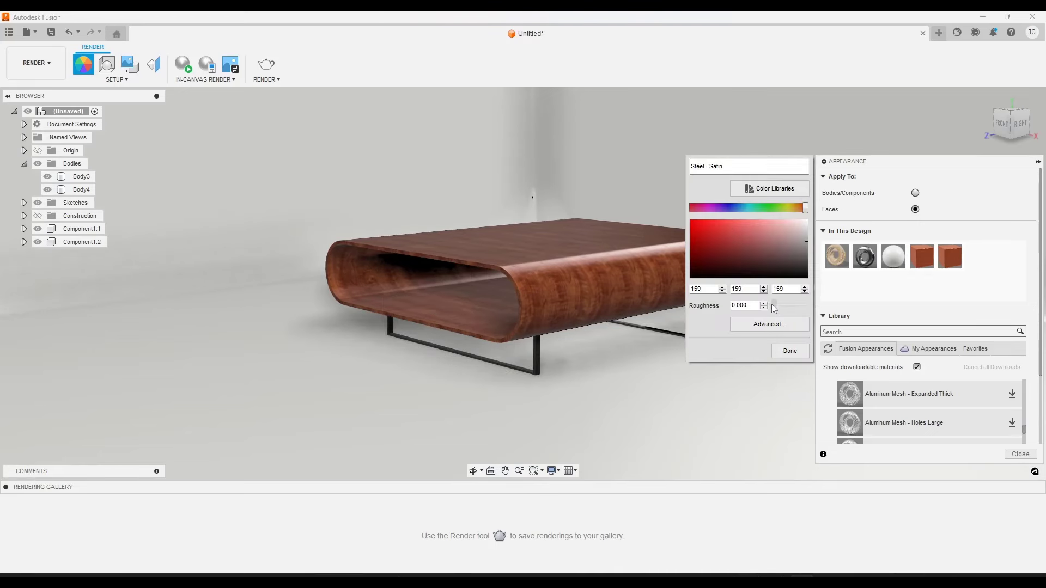
pyautogui.moveTo(772, 304)
pyautogui.mouseDown()
pyautogui.moveTo(799, 306)
pyautogui.moveTo(780, 307)
pyautogui.mouseUp()
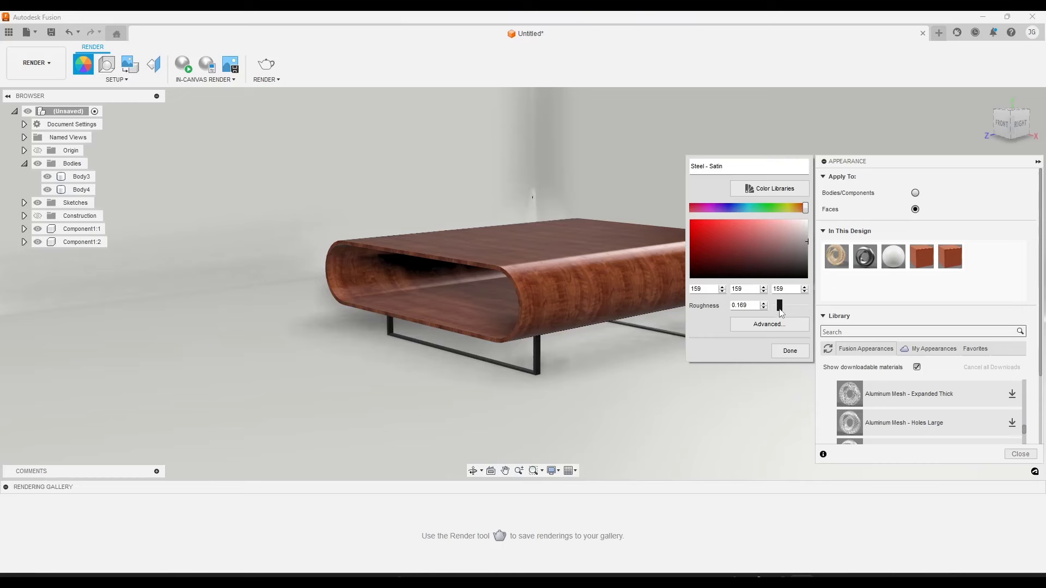
pyautogui.click(789, 351)
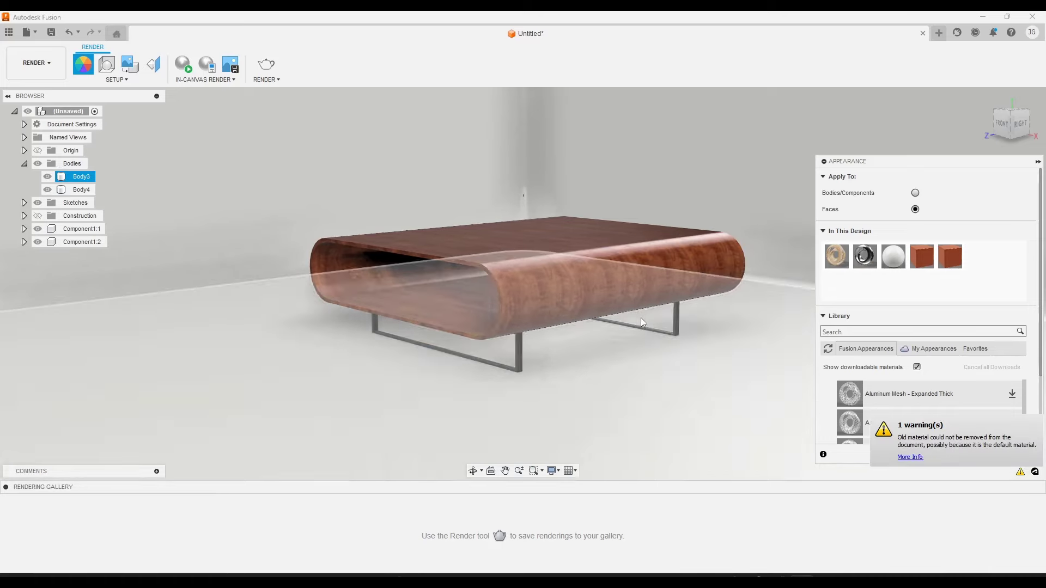
pyautogui.keyDown('shift'); pyautogui.moveTo(619, 313); pyautogui.dragTo(649, 294, button='middle'); pyautogui.keyUp('shift')
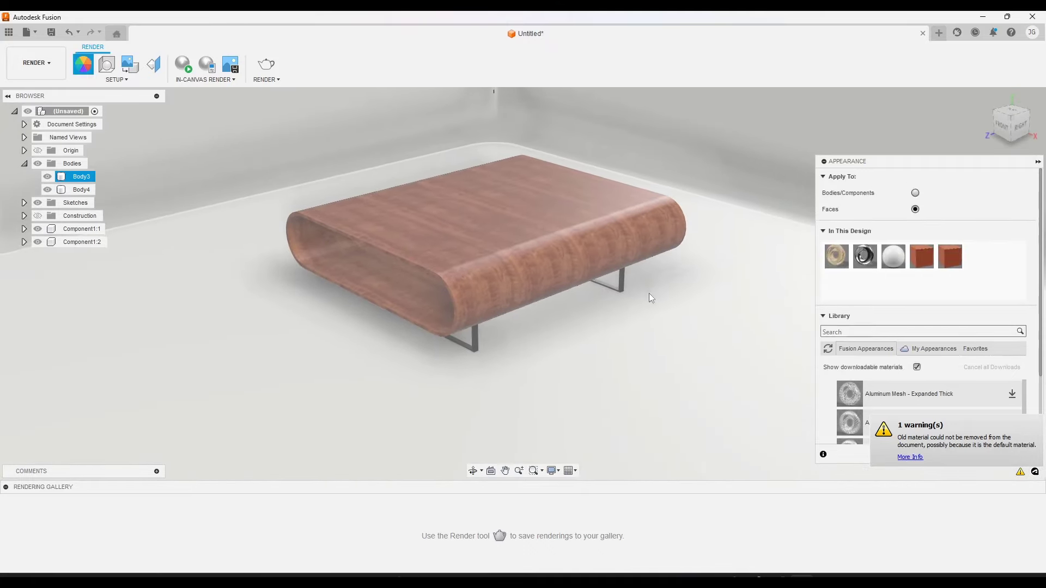
pyautogui.click(183, 65)
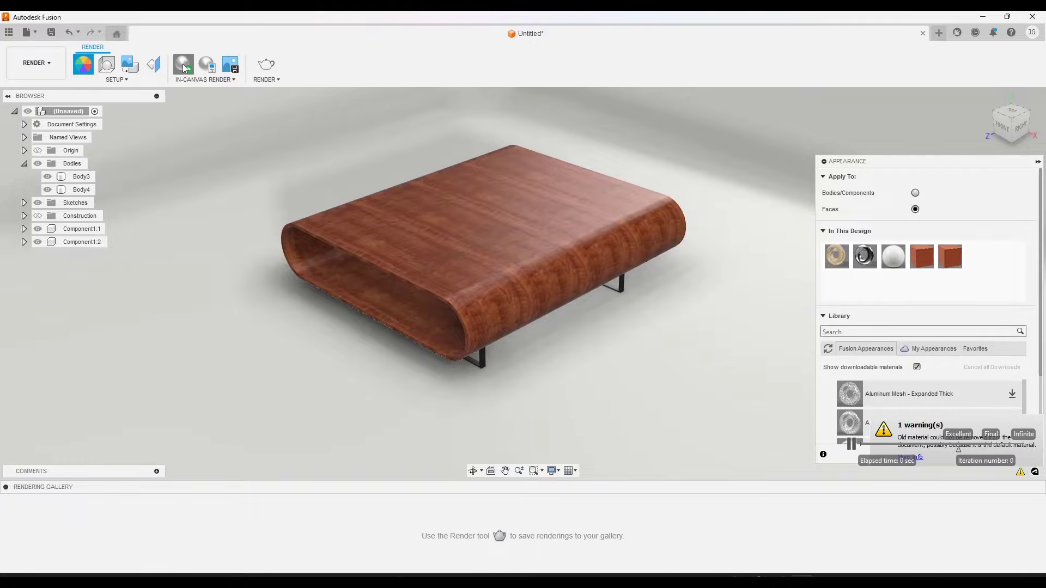
pyautogui.click(81, 176)
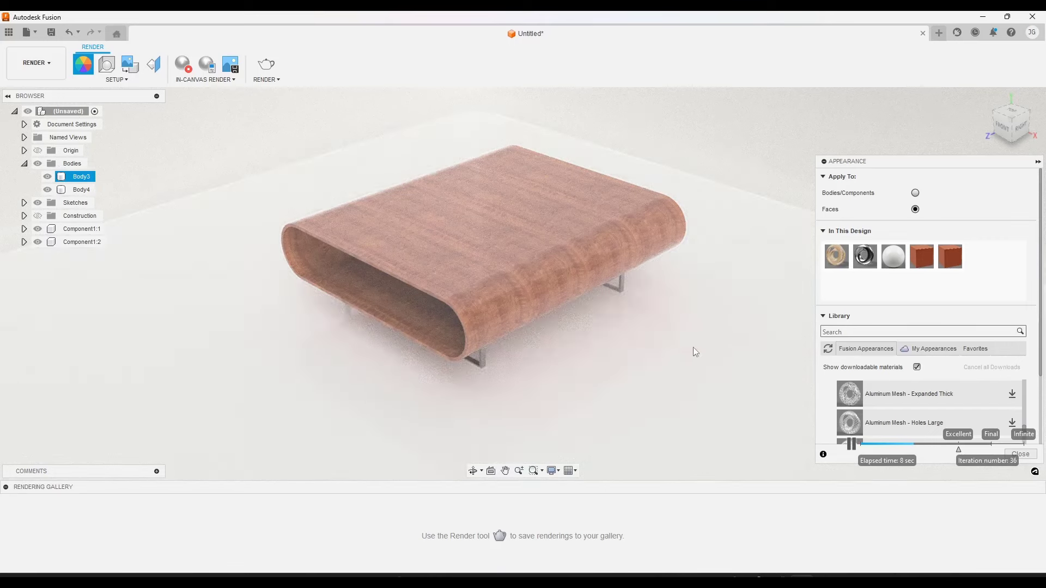
pyautogui.click(792, 432)
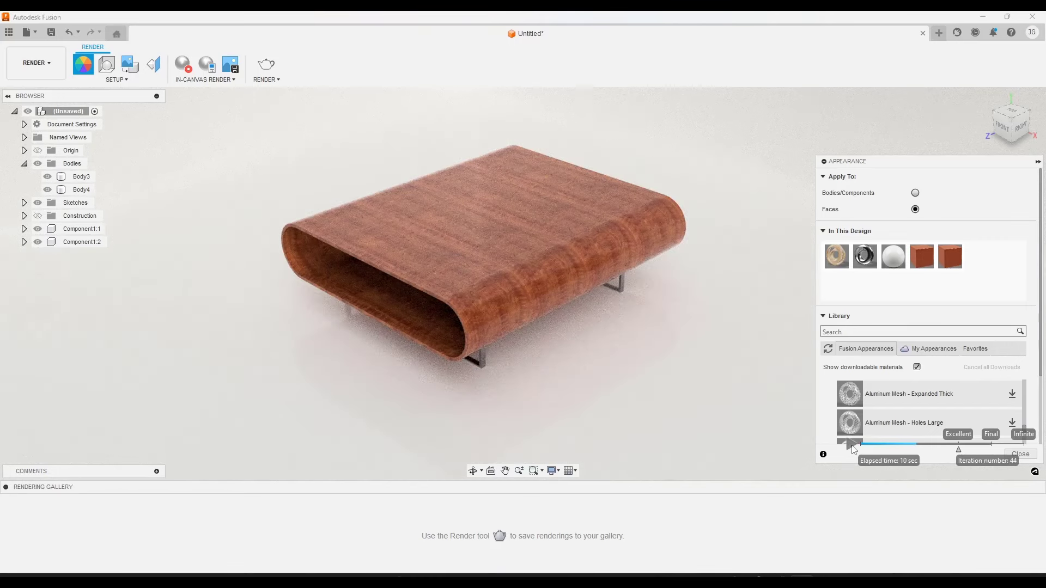
pyautogui.click(183, 65)
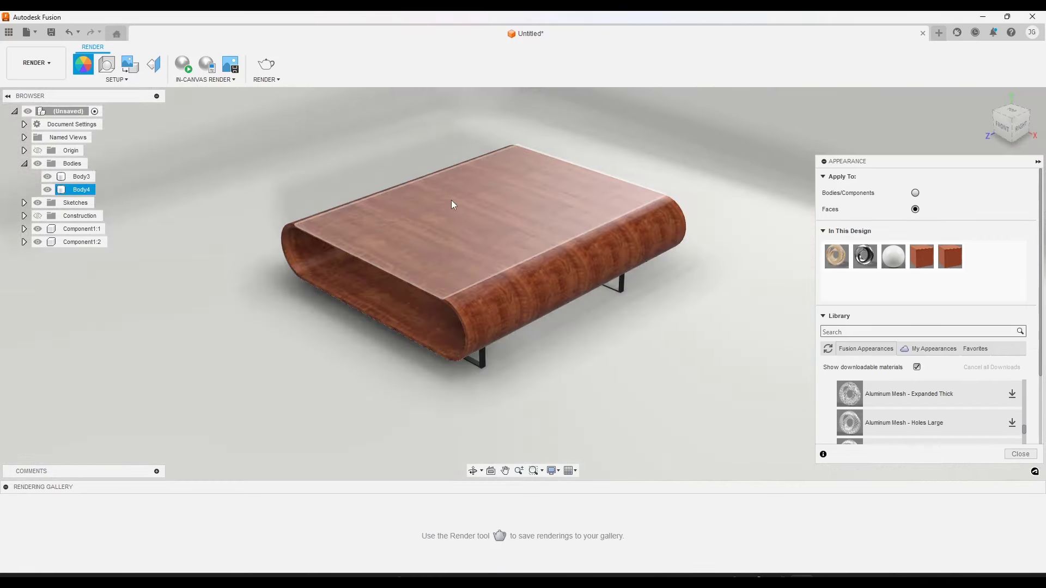
pyautogui.click(201, 95)
# Open the Scene Settings environment library and download the Skylight environment.
pyautogui.click(107, 65)
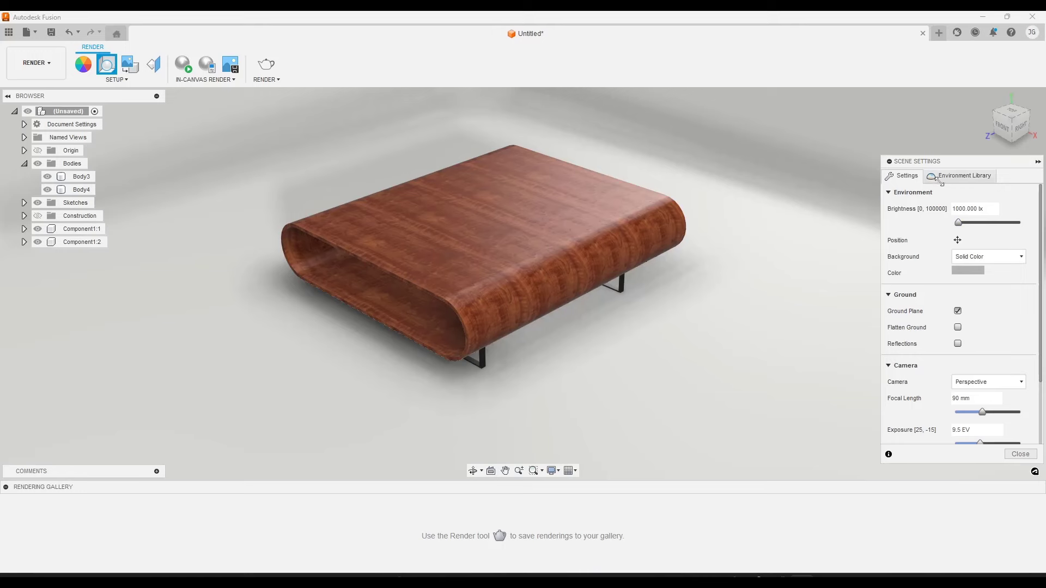
pyautogui.scroll(-3, 594, 282)
pyautogui.scroll(-8, 509, 240)
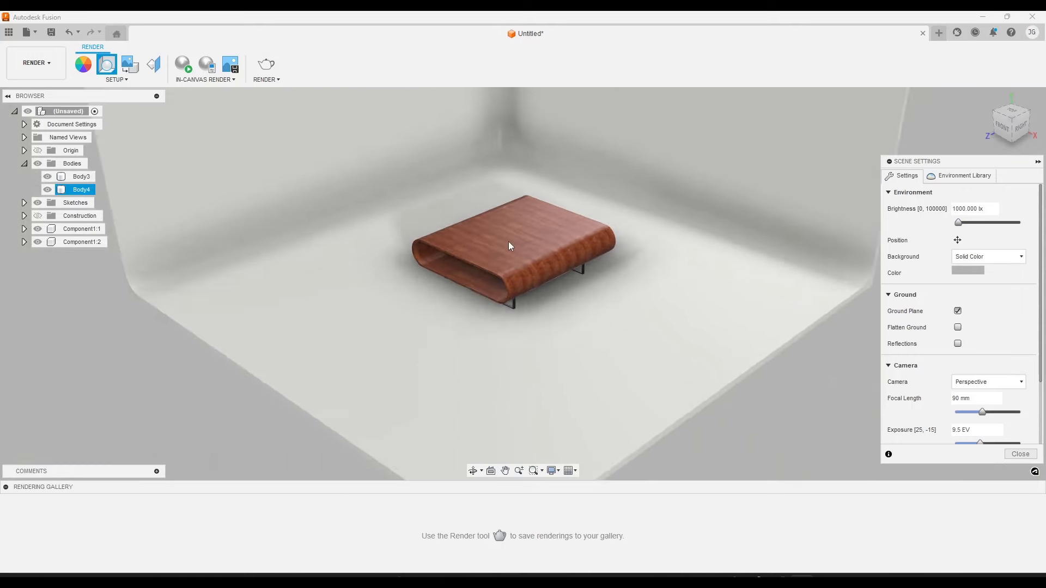
pyautogui.moveTo(508, 267); pyautogui.dragTo(500, 288, button='middle')
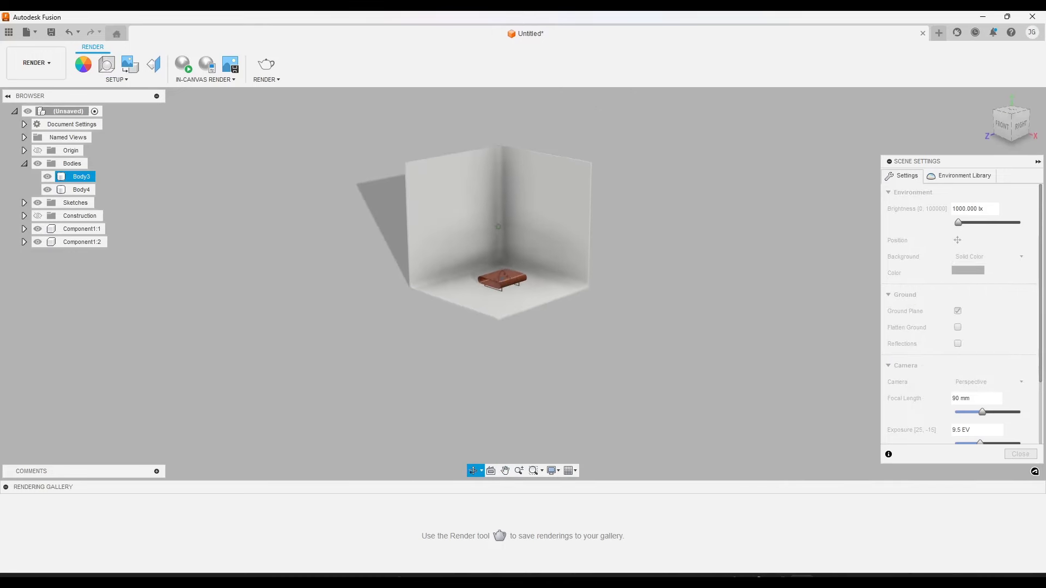
pyautogui.scroll(8, 500, 288)
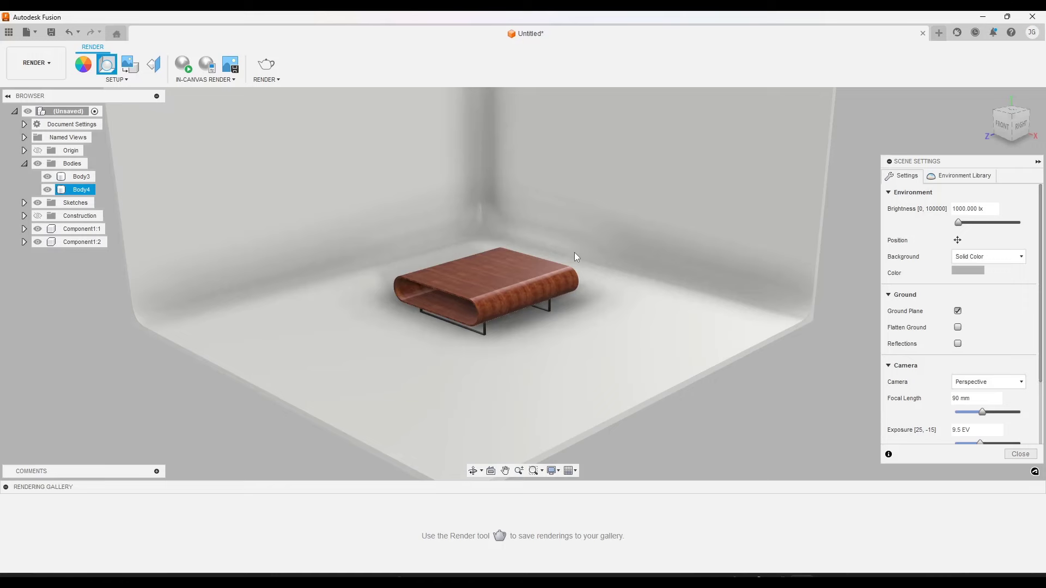
pyautogui.click(962, 176)
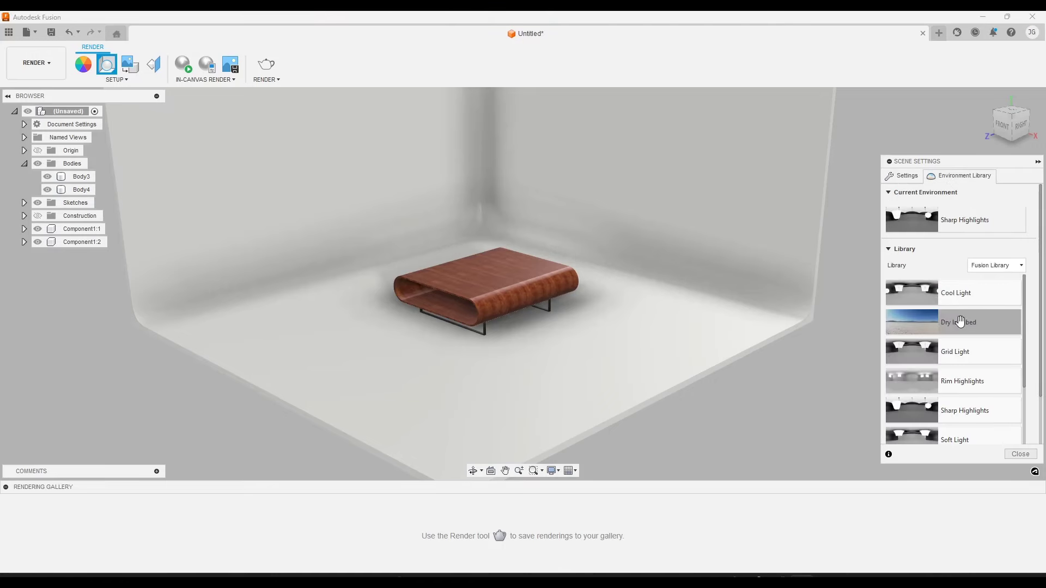
pyautogui.scroll(-3, 963, 352)
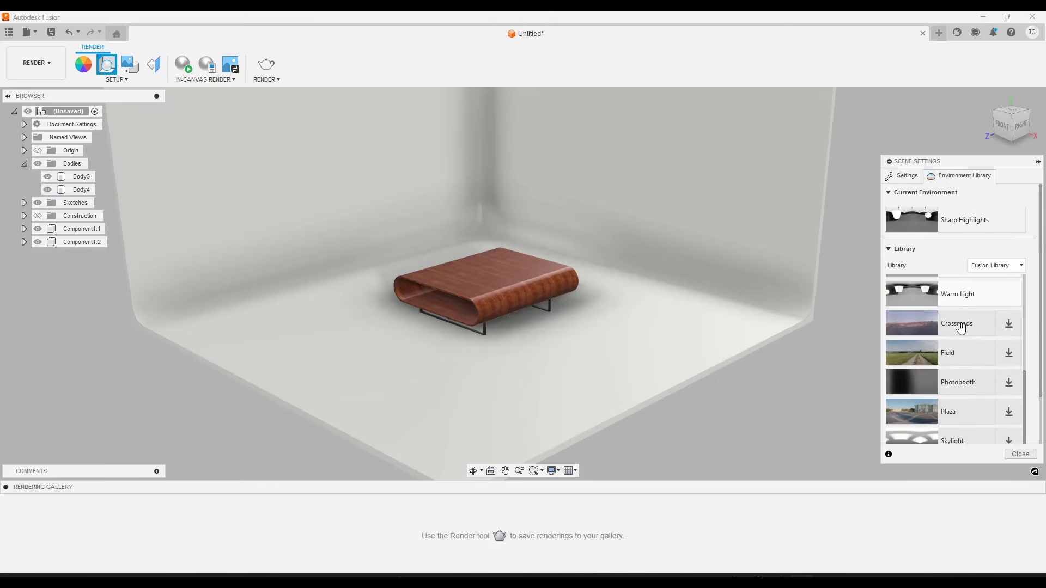
pyautogui.scroll(-2, 964, 329)
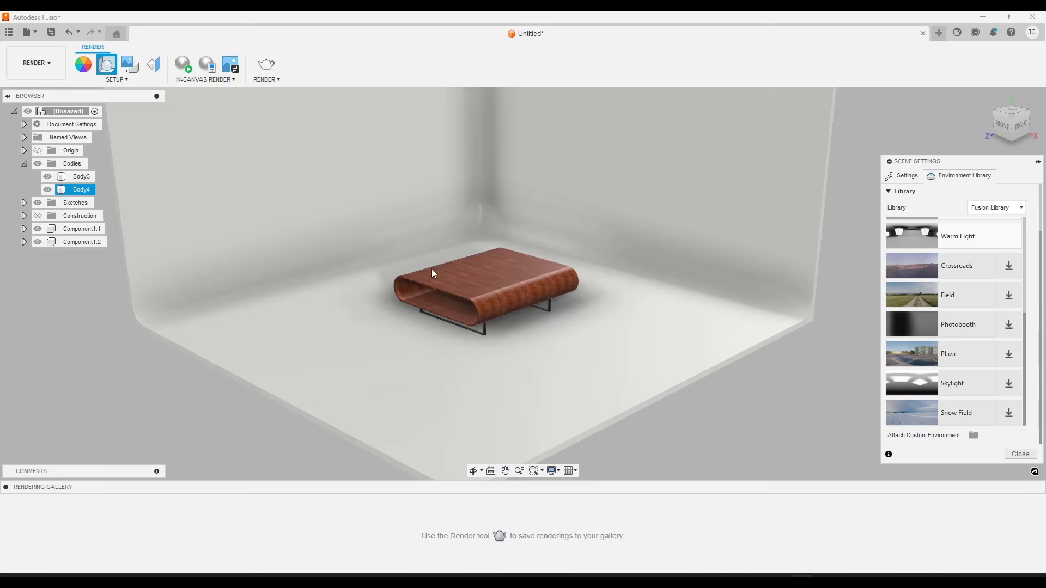
pyautogui.click(1008, 383)
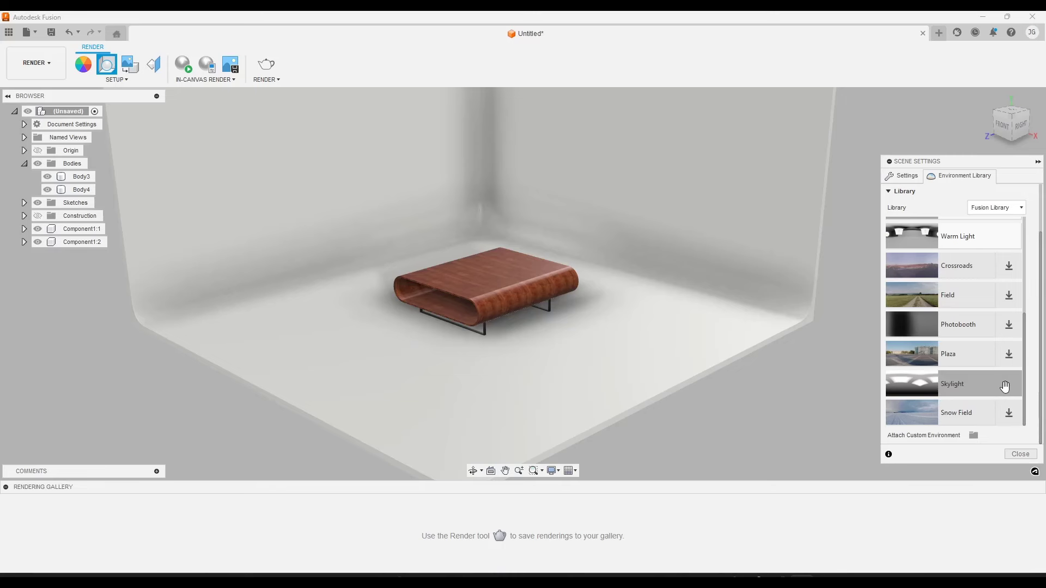
# Try Skylight, Sharp Highlights and Grid Light environments, settling on Cool Light.
pyautogui.moveTo(971, 386); pyautogui.dragTo(679, 309)
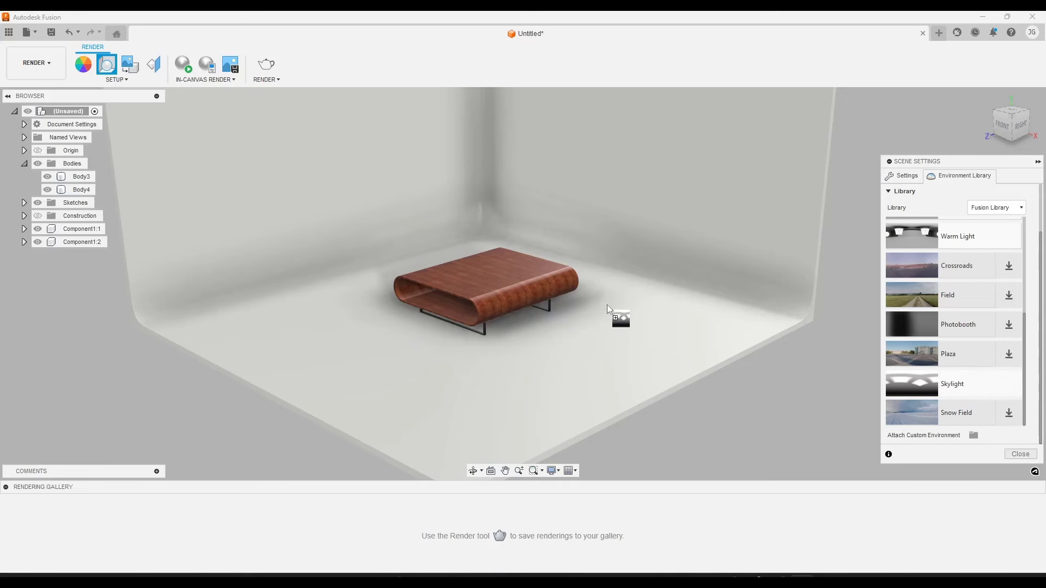
pyautogui.moveTo(607, 305); pyautogui.dragTo(607, 305)
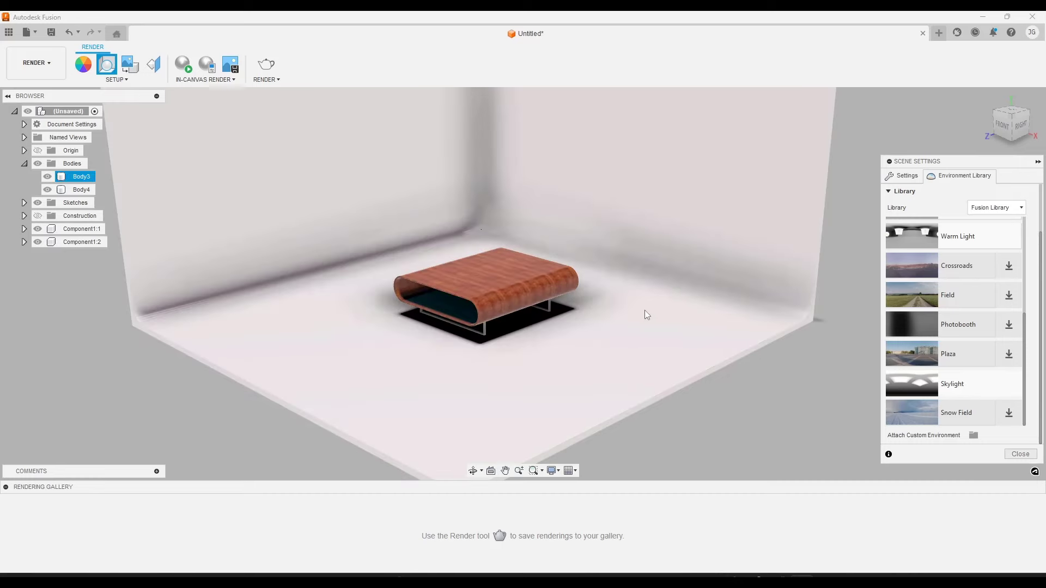
pyautogui.keyDown('shift'); pyautogui.moveTo(624, 301); pyautogui.dragTo(579, 290, button='middle'); pyautogui.keyUp('shift')
pyautogui.scroll(2, 583, 291)
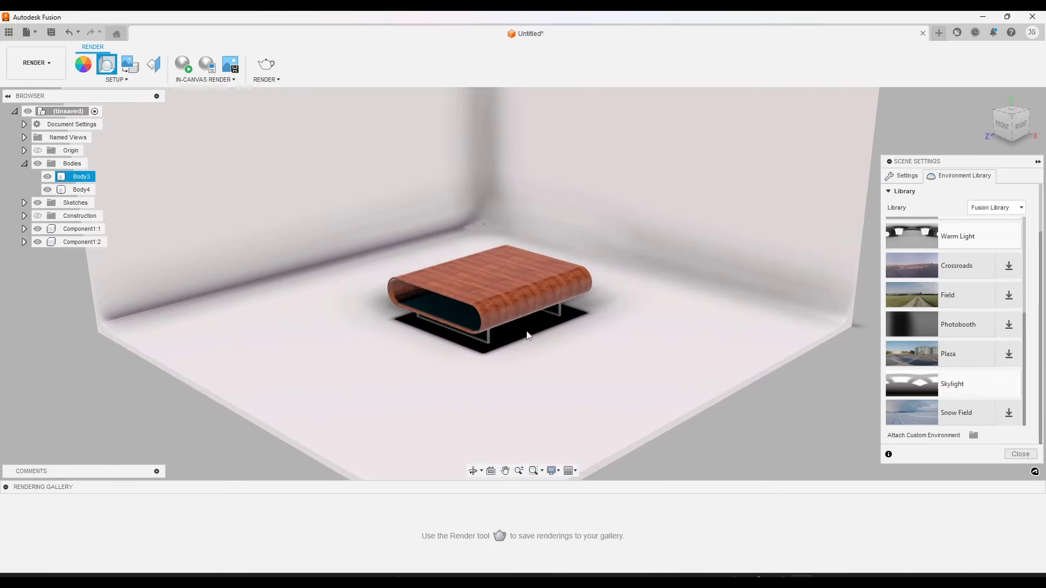
pyautogui.scroll(3, 943, 318)
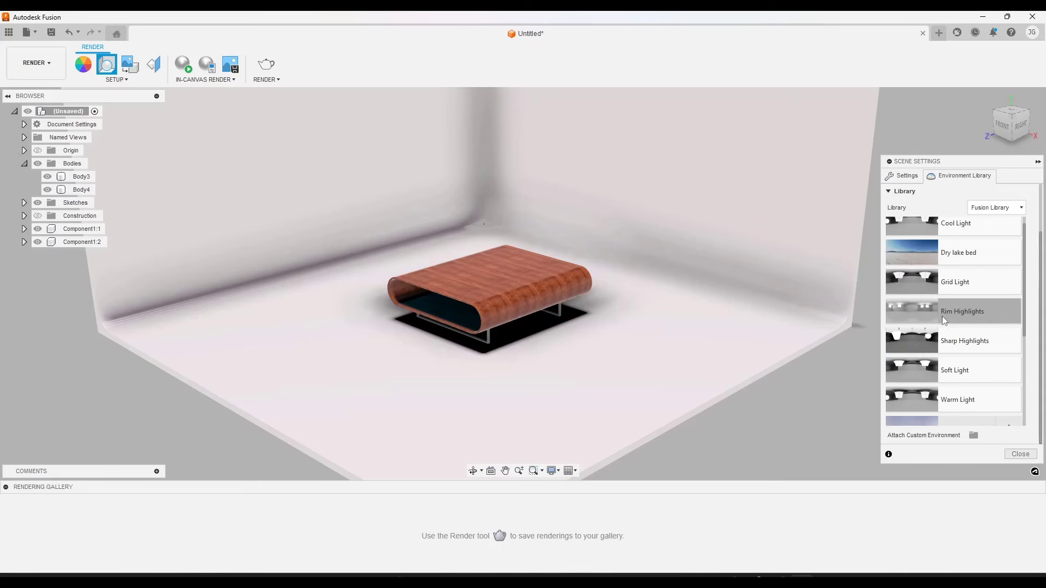
pyautogui.moveTo(942, 342); pyautogui.dragTo(723, 329)
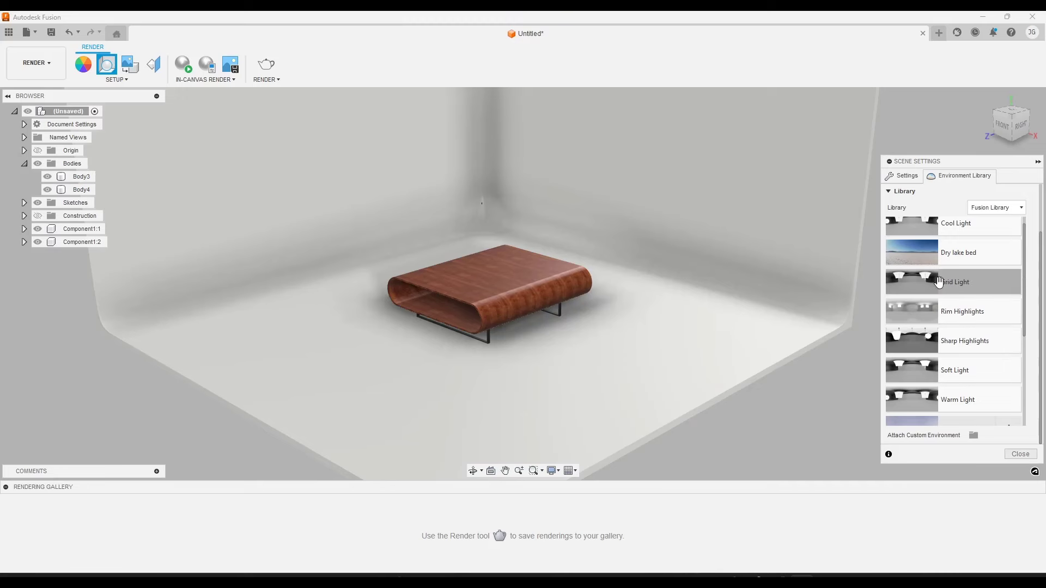
pyautogui.moveTo(942, 282); pyautogui.dragTo(613, 306)
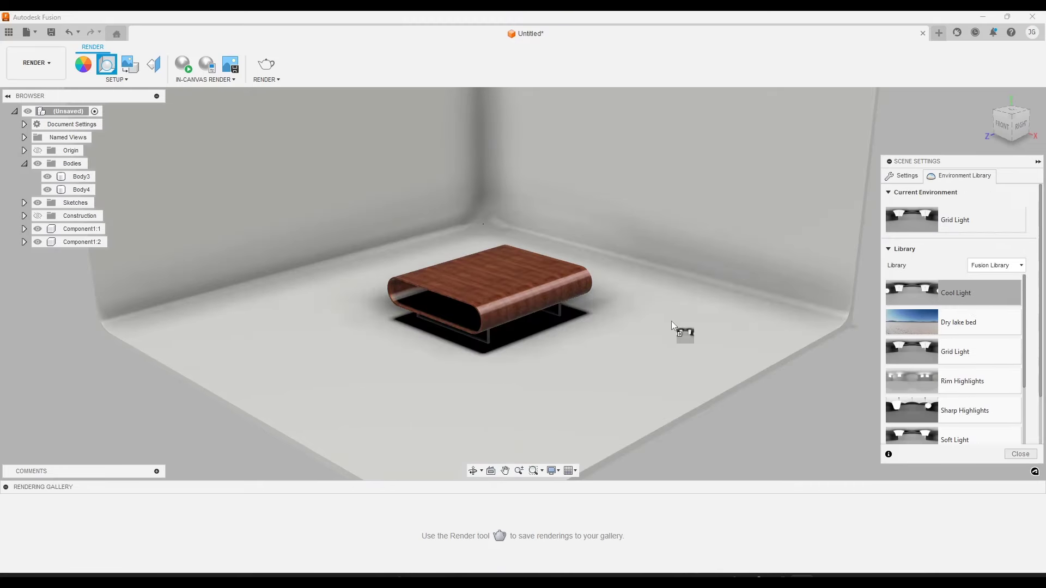
pyautogui.moveTo(672, 321); pyautogui.dragTo(671, 322)
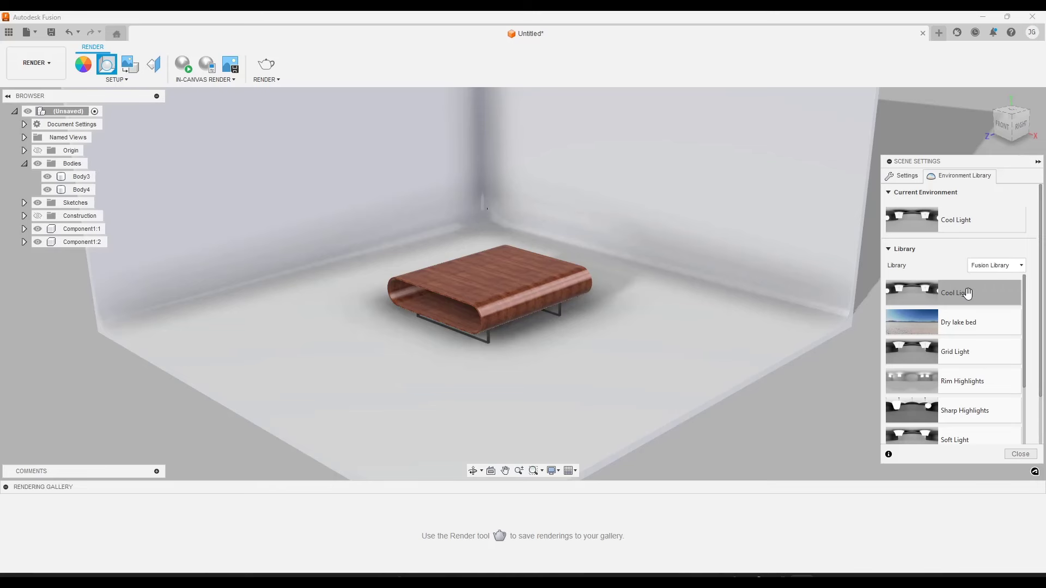
pyautogui.click(902, 176)
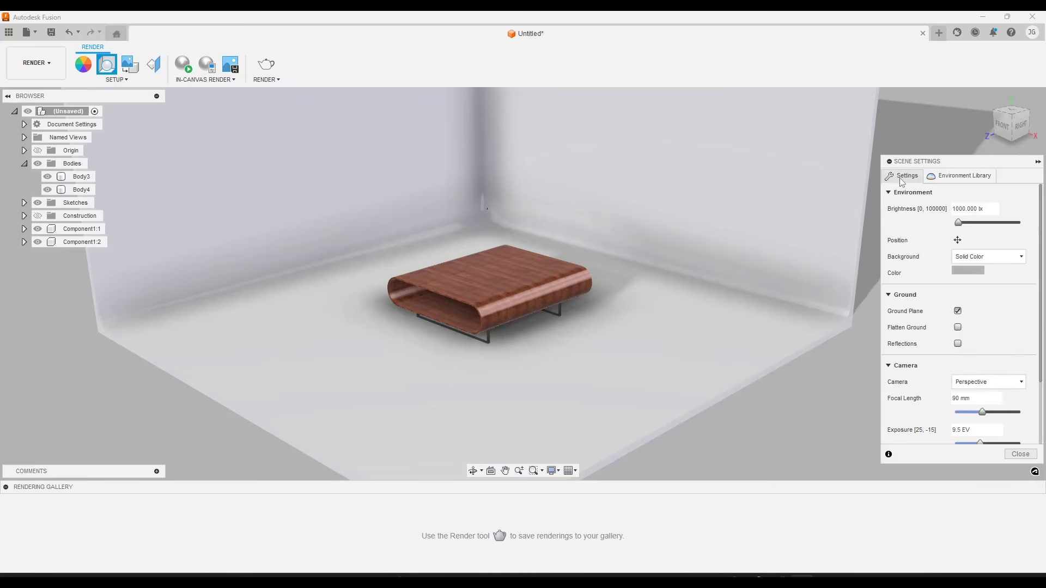
# Rotate the environment lighting to -13.6° and start the in-canvas ray-traced preview.
pyautogui.click(959, 240)
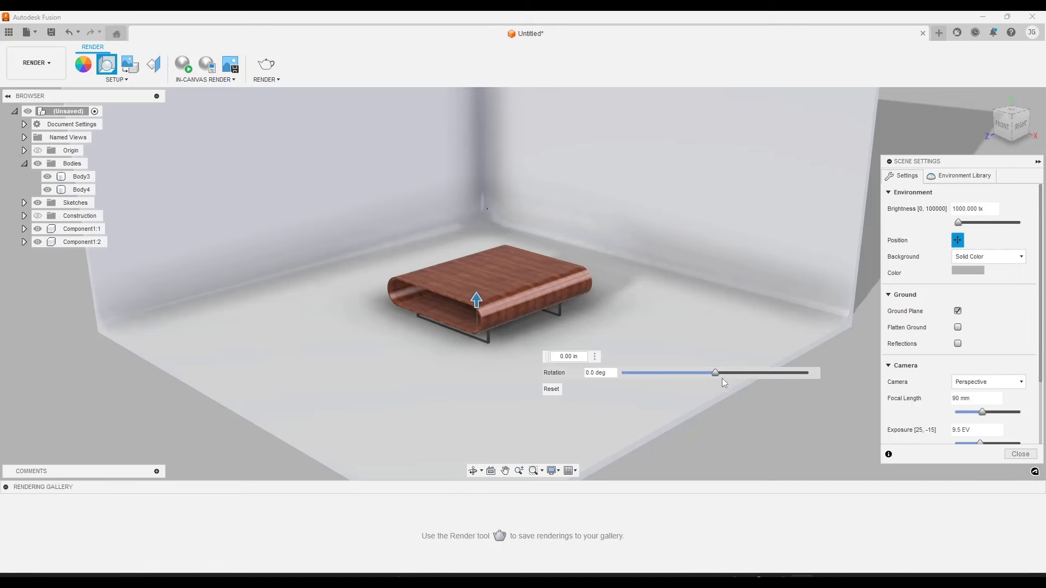
pyautogui.moveTo(716, 374); pyautogui.dragTo(650, 375)
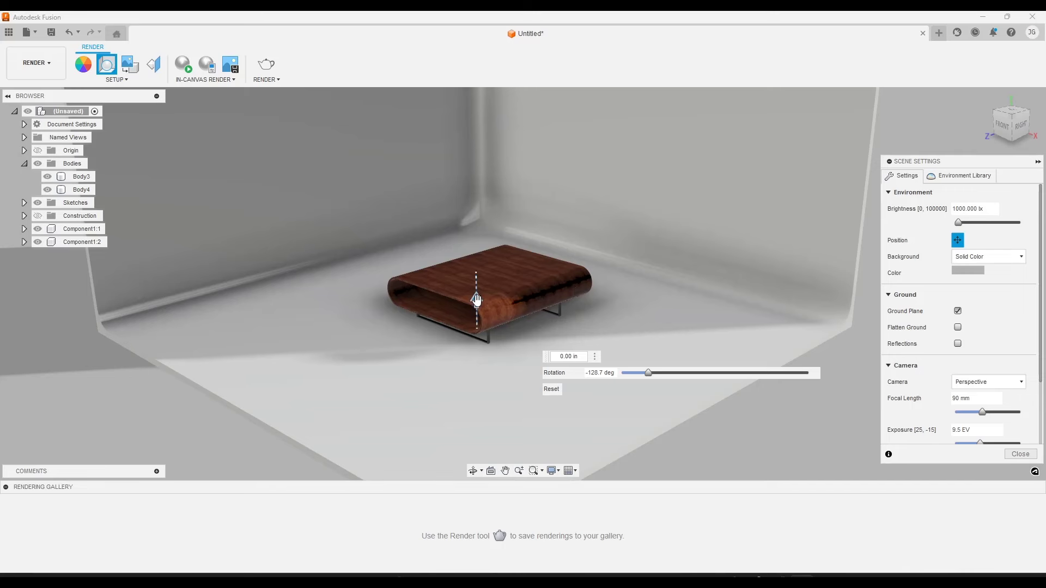
pyautogui.click(1017, 454)
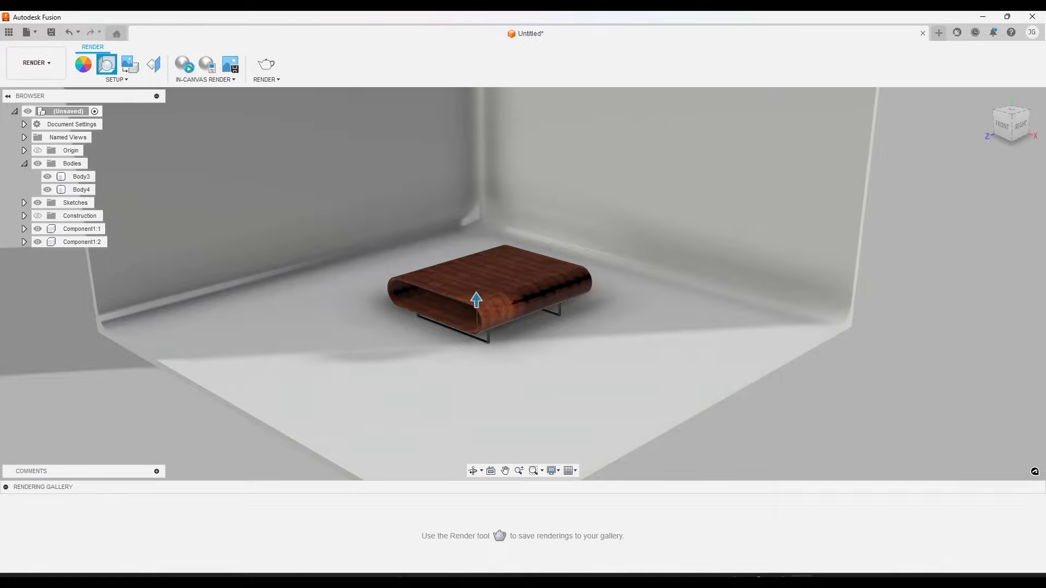
pyautogui.click(184, 65)
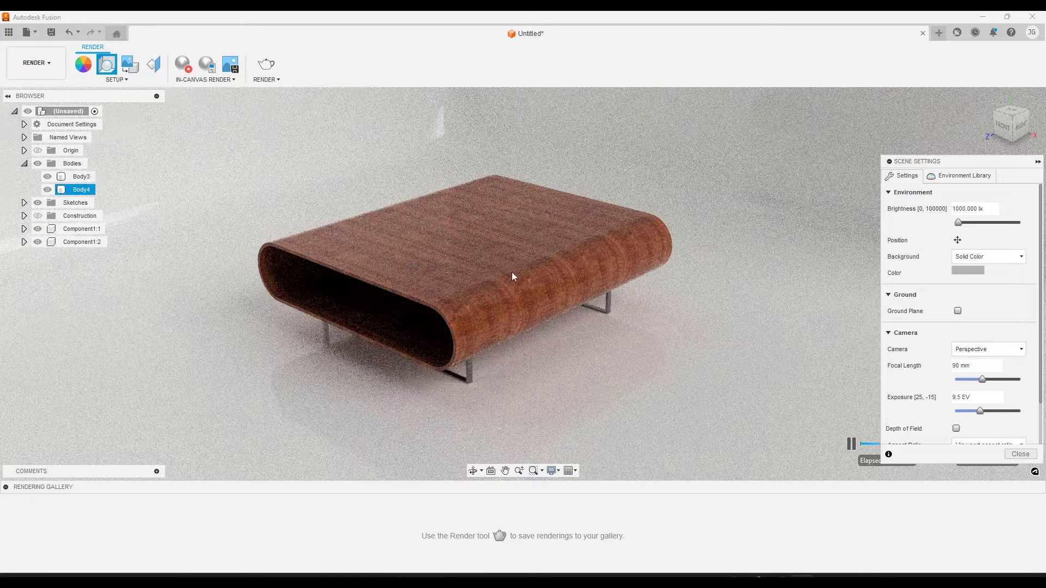
# Stop the in-canvas render and orbit around the table, selecting its bodies.
pyautogui.click(223, 99)
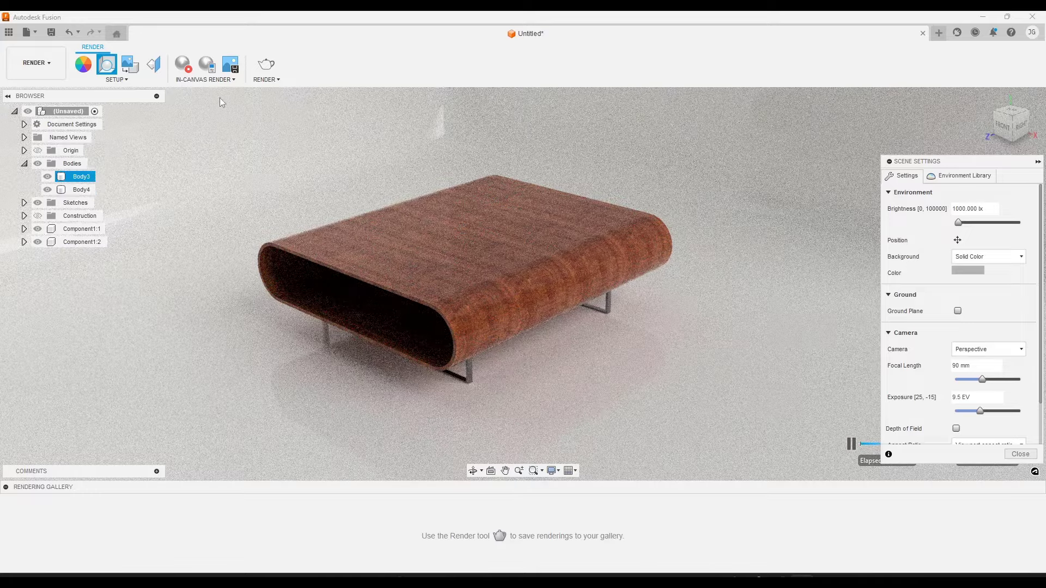
pyautogui.click(185, 65)
pyautogui.click(512, 289)
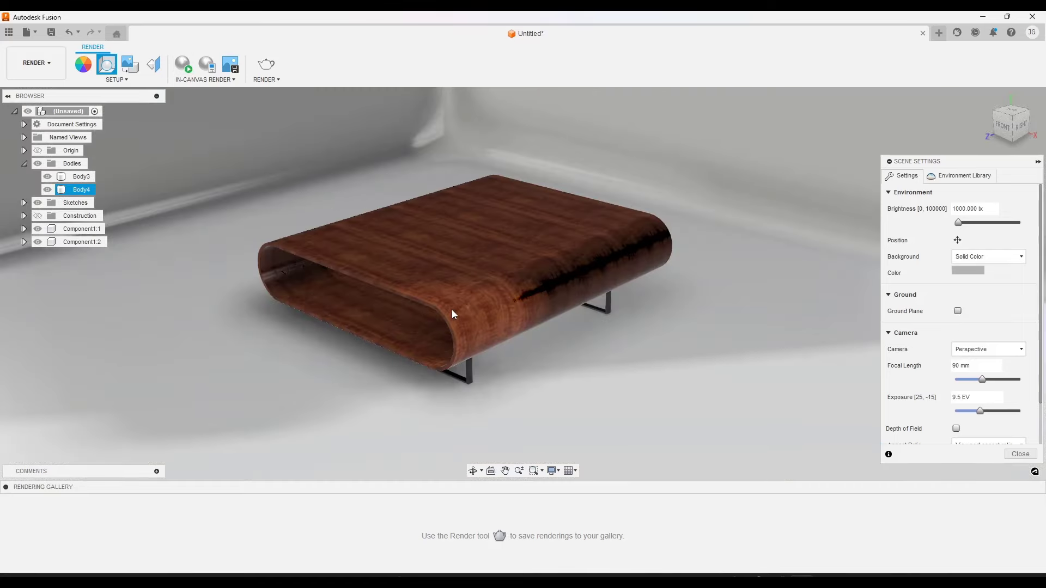
pyautogui.moveTo(452, 314)
pyautogui.keyDown('shift'); pyautogui.mouseDown(button='middle')
pyautogui.moveTo(532, 304)
pyautogui.moveTo(530, 318)
pyautogui.moveTo(496, 319)
pyautogui.moveTo(446, 300)
pyautogui.mouseUp(button='middle'); pyautogui.keyUp('shift')
pyautogui.scroll(-5, 446, 300)
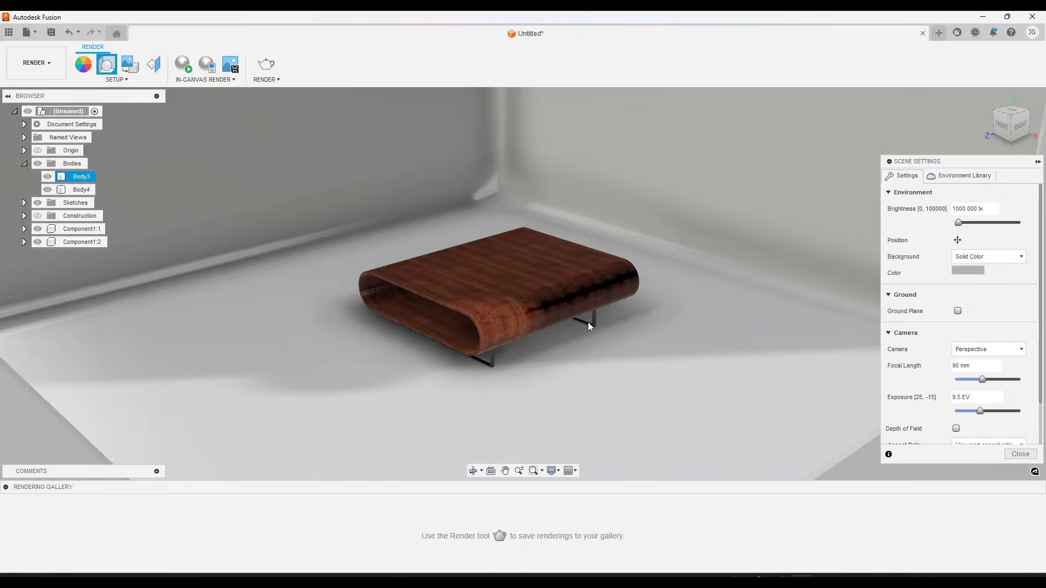
pyautogui.scroll(4, 587, 320)
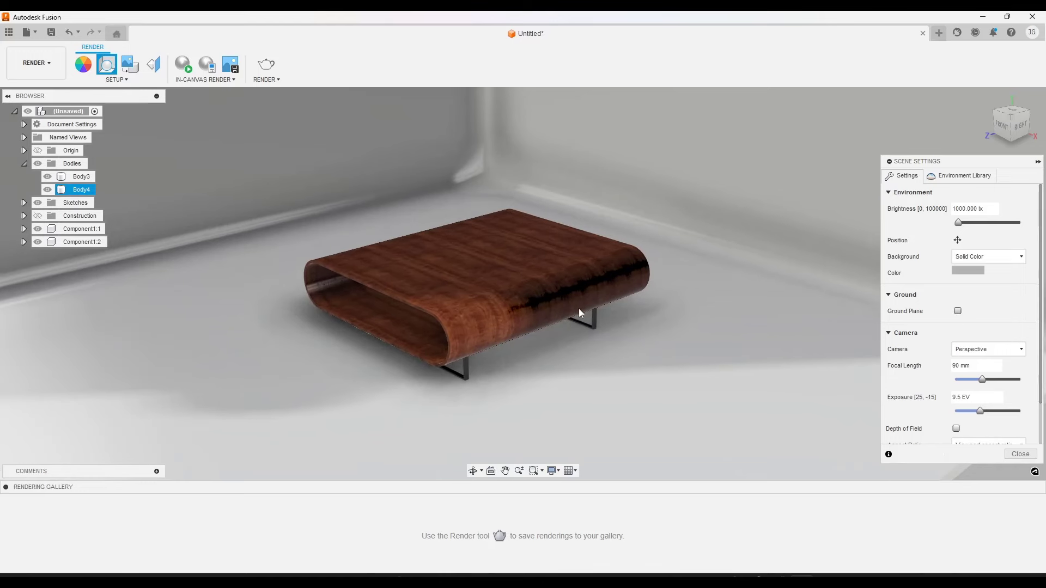
pyautogui.keyDown('shift'); pyautogui.moveTo(568, 324); pyautogui.dragTo(573, 325, button='middle'); pyautogui.keyUp('shift')
pyautogui.click(569, 326)
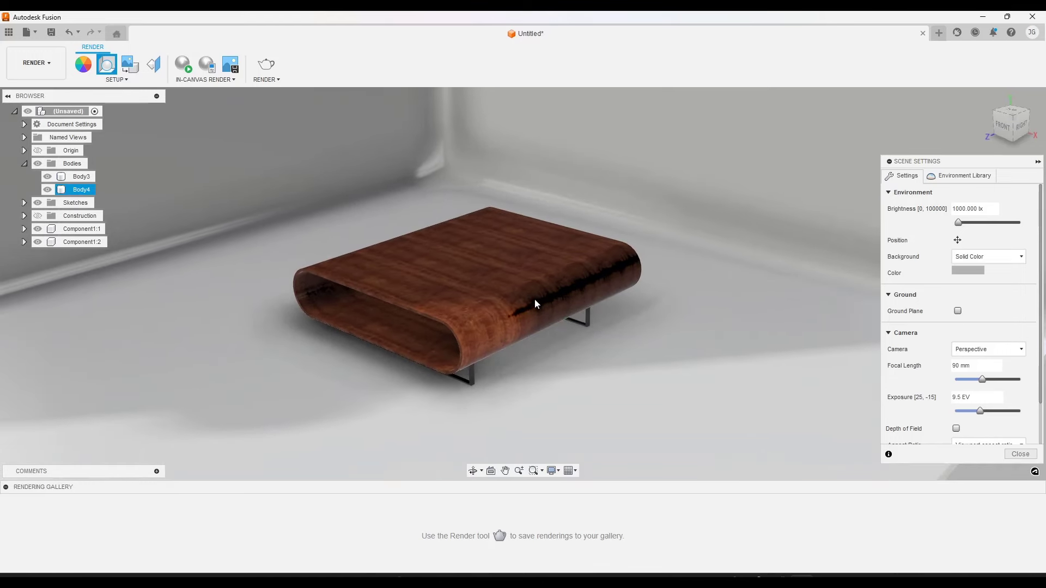
pyautogui.click(181, 118)
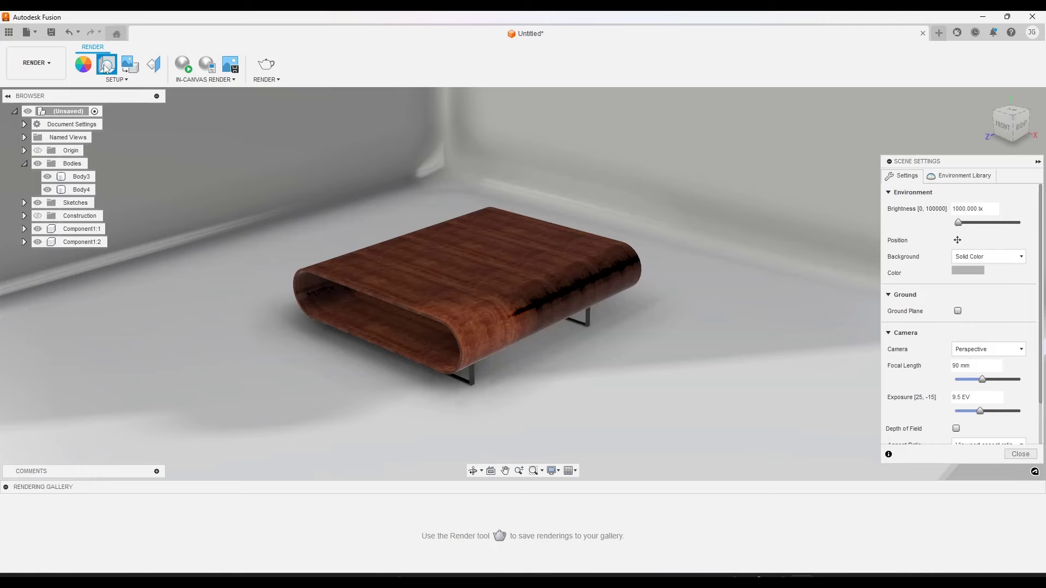
# Set environment brightness to 500 lx and show the hidden backdrop Body3 again.
pyautogui.moveTo(959, 224); pyautogui.dragTo(959, 225)
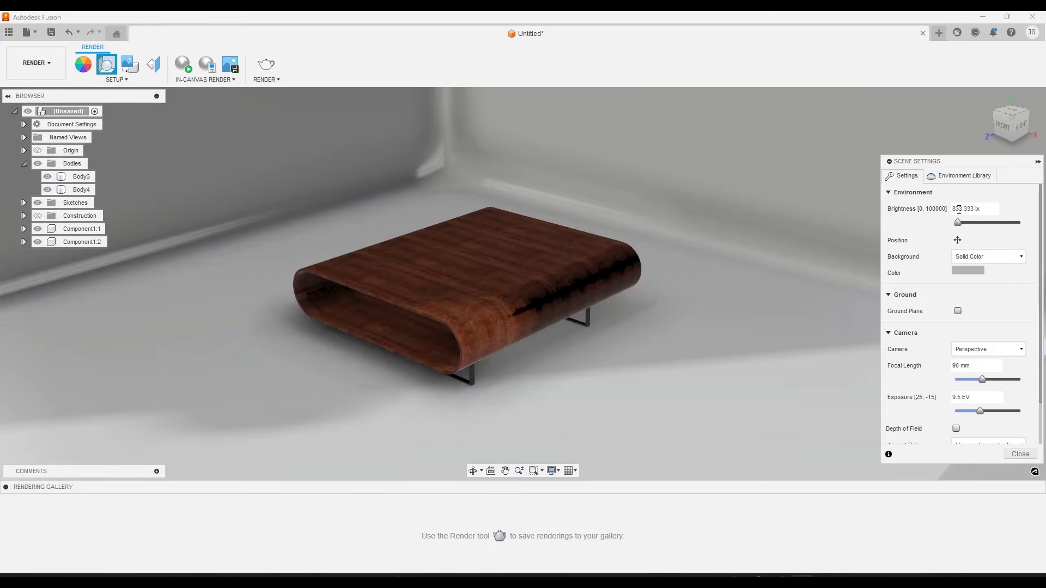
pyautogui.doubleClick(964, 209)
pyautogui.write('500')
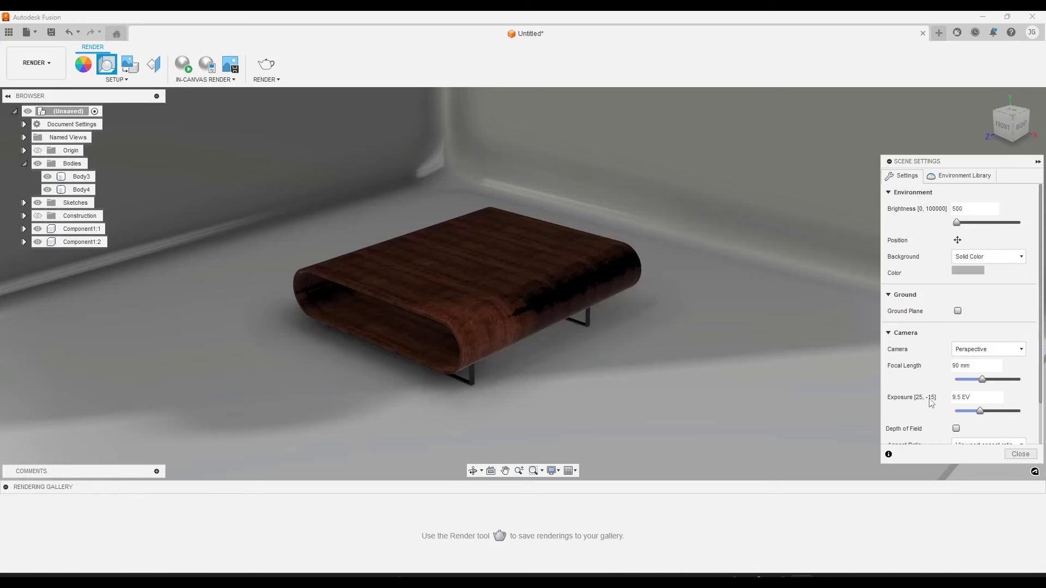
pyautogui.scroll(-2, 957, 420)
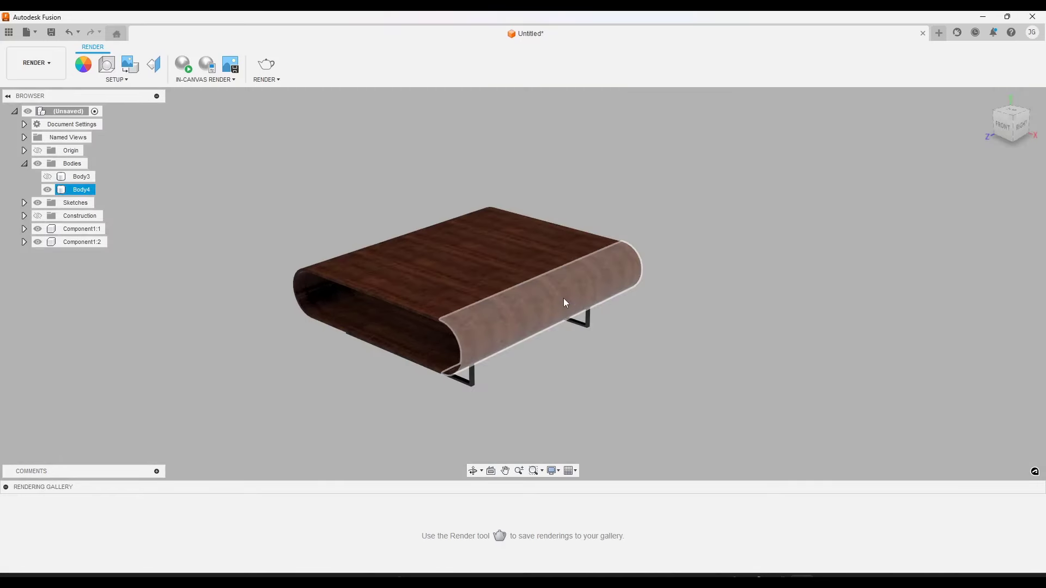
pyautogui.click(47, 176)
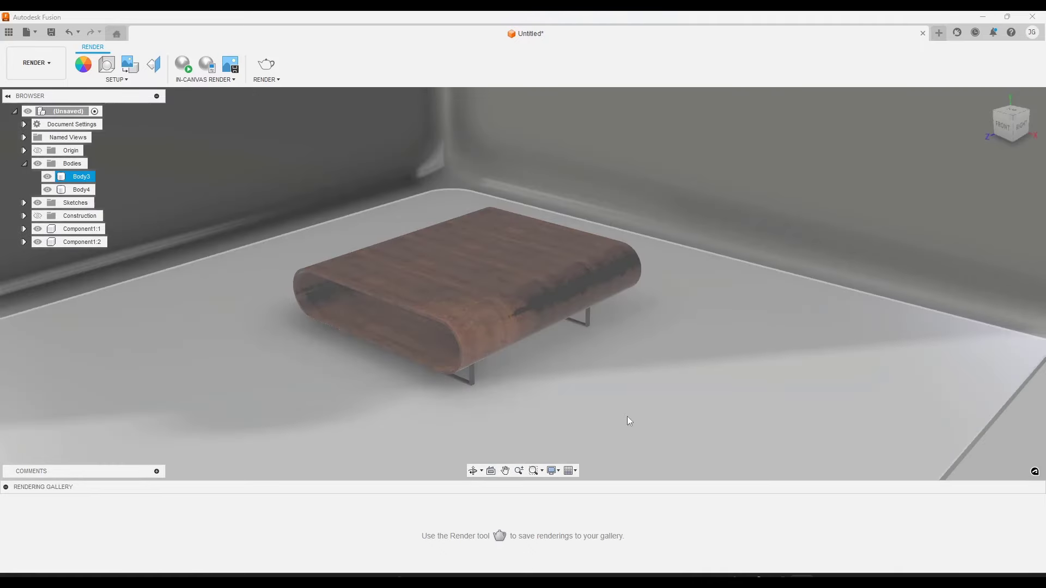
pyautogui.click(502, 299)
pyautogui.press('Escape')
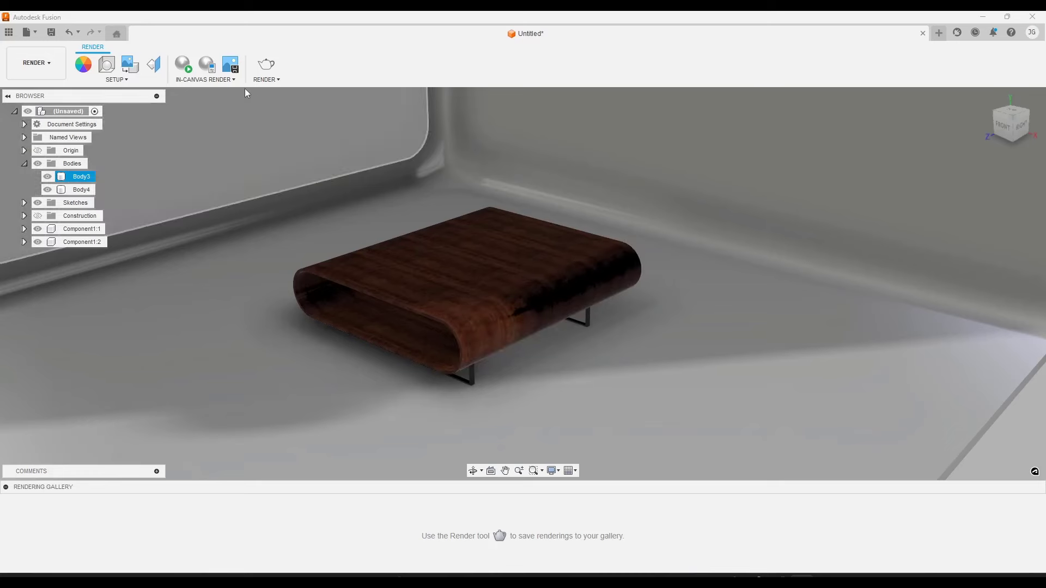
# Rotate the environment lighting to about -52.3° around the table.
pyautogui.click(107, 64)
pyautogui.click(958, 240)
pyautogui.moveTo(708, 259); pyautogui.dragTo(681, 263)
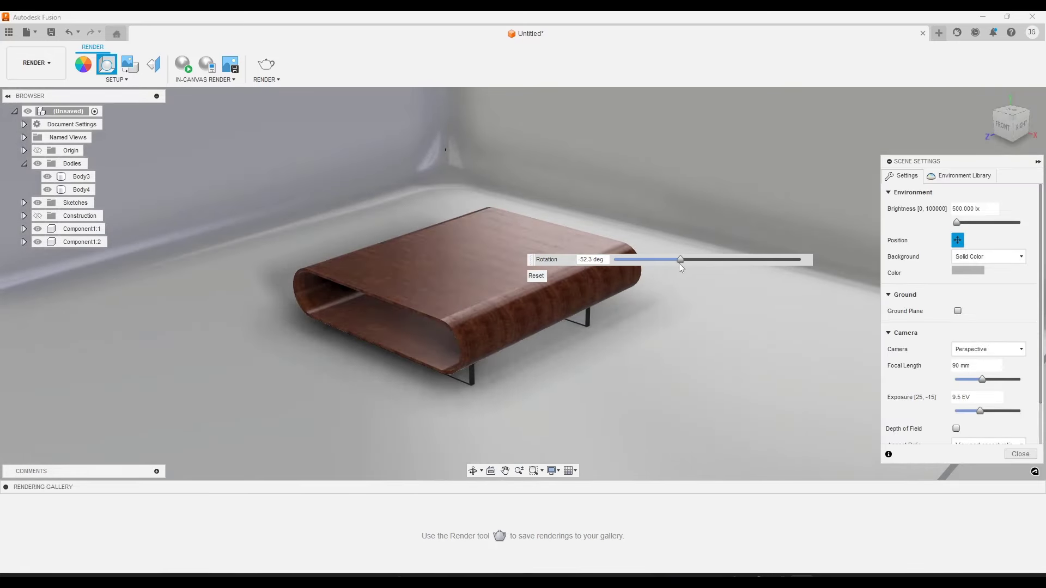
pyautogui.click(1020, 454)
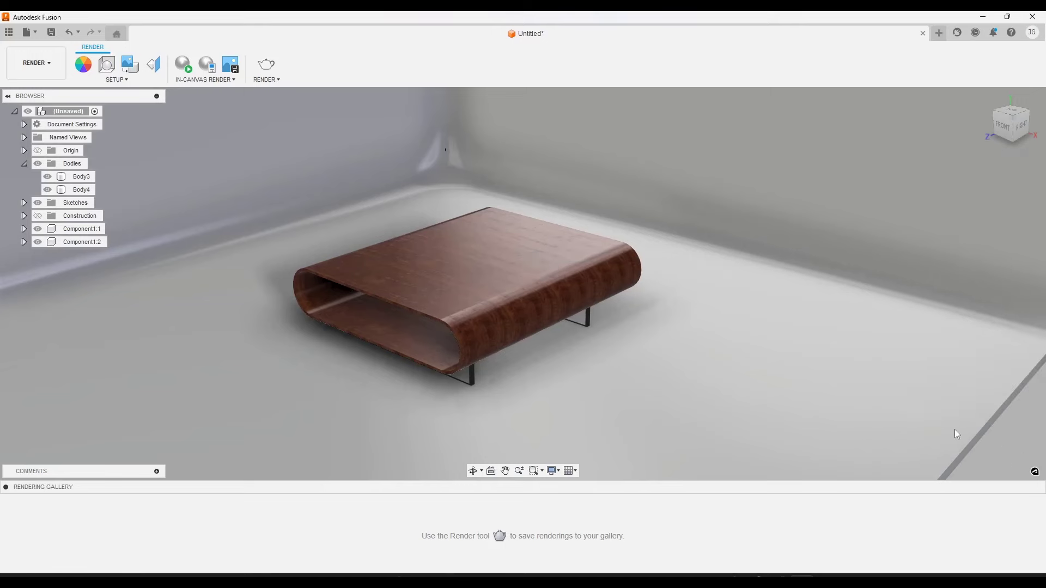
pyautogui.click(564, 277)
pyautogui.press('Escape')
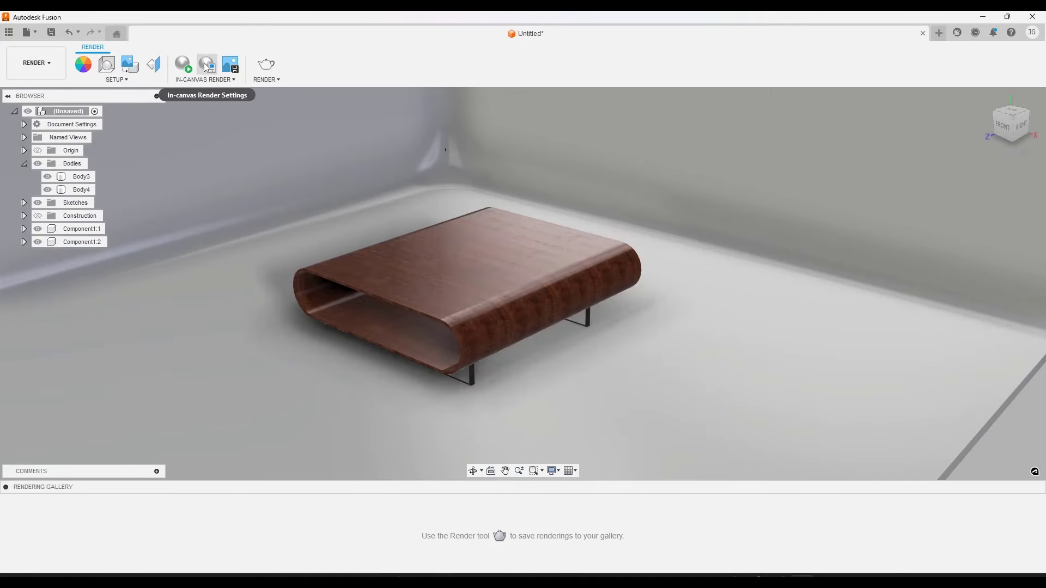
# Open the Render settings and choose the Local Renderer instead of cloud rendering.
pyautogui.click(266, 69)
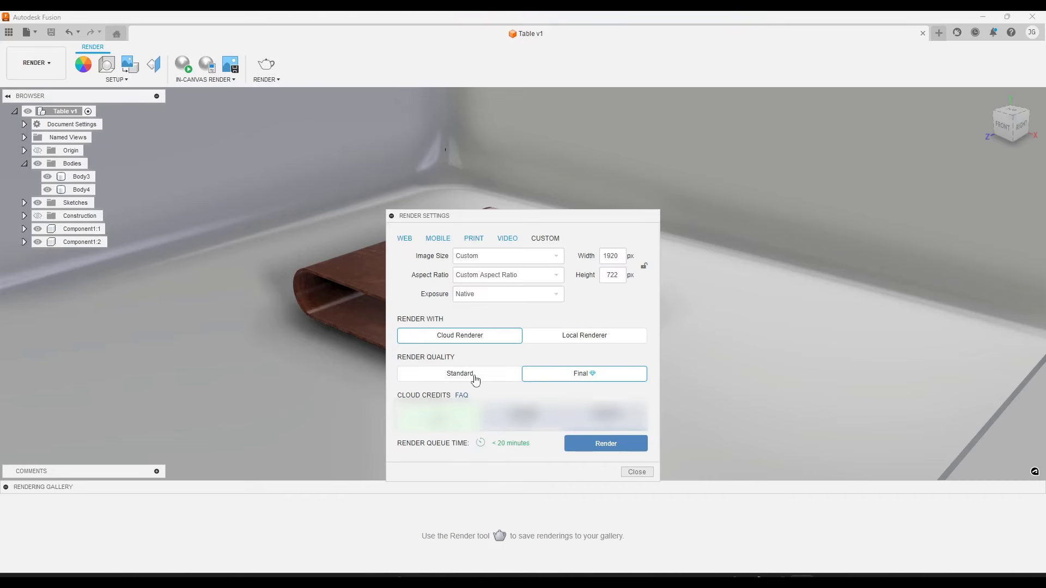
pyautogui.click(475, 377)
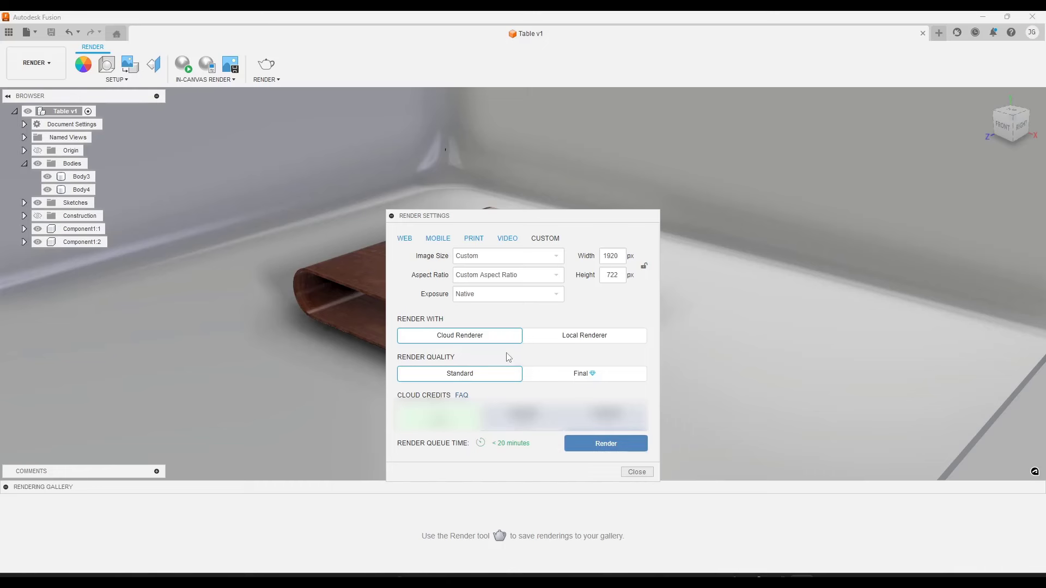
pyautogui.click(547, 339)
pyautogui.click(473, 368)
pyautogui.click(571, 341)
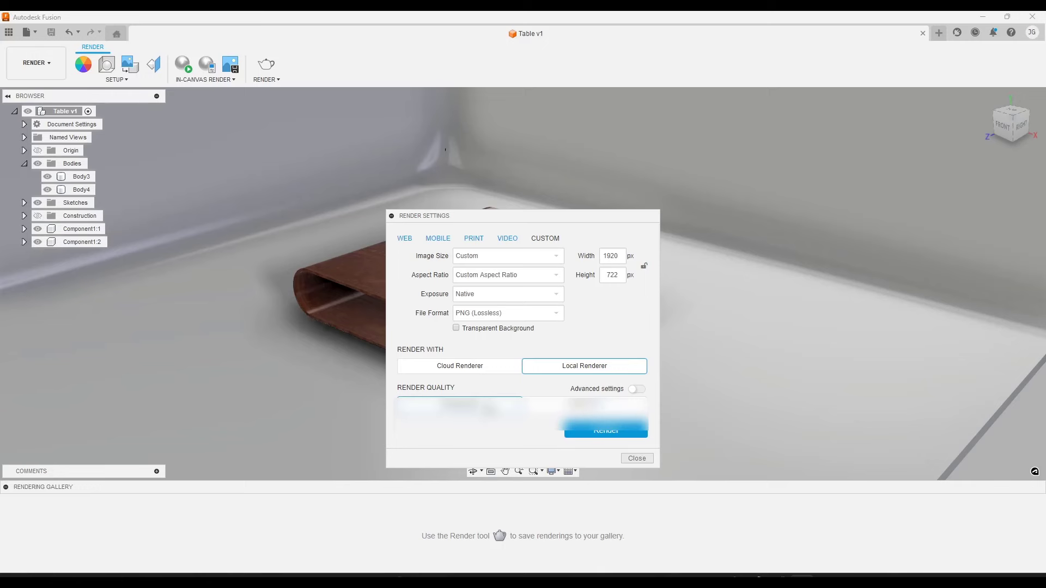
# Settle on Standard(50) quality and start the local 1920×722 PNG render.
pyautogui.click(575, 406)
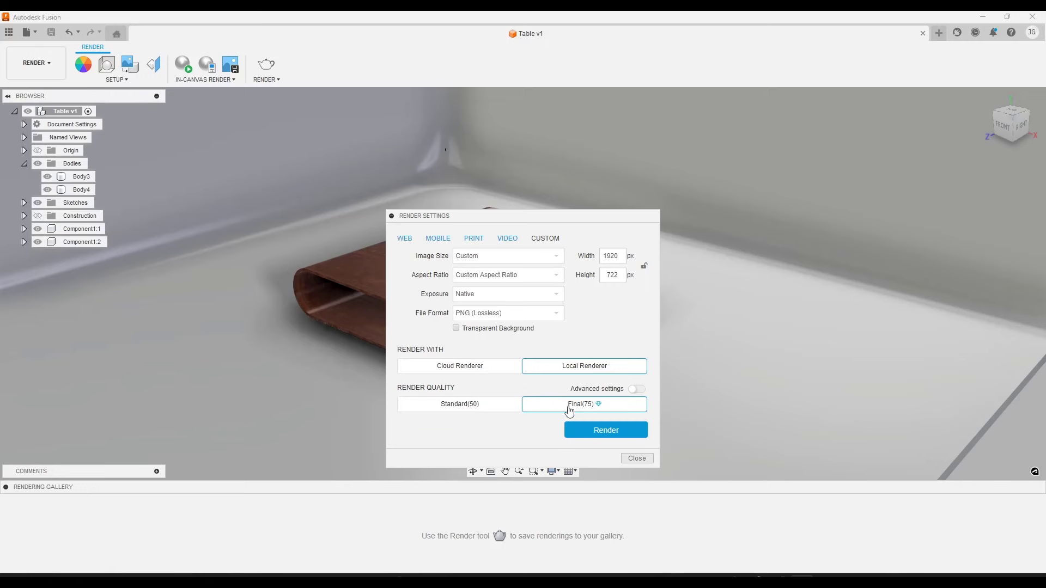
pyautogui.click(452, 408)
pyautogui.click(572, 408)
pyautogui.click(473, 409)
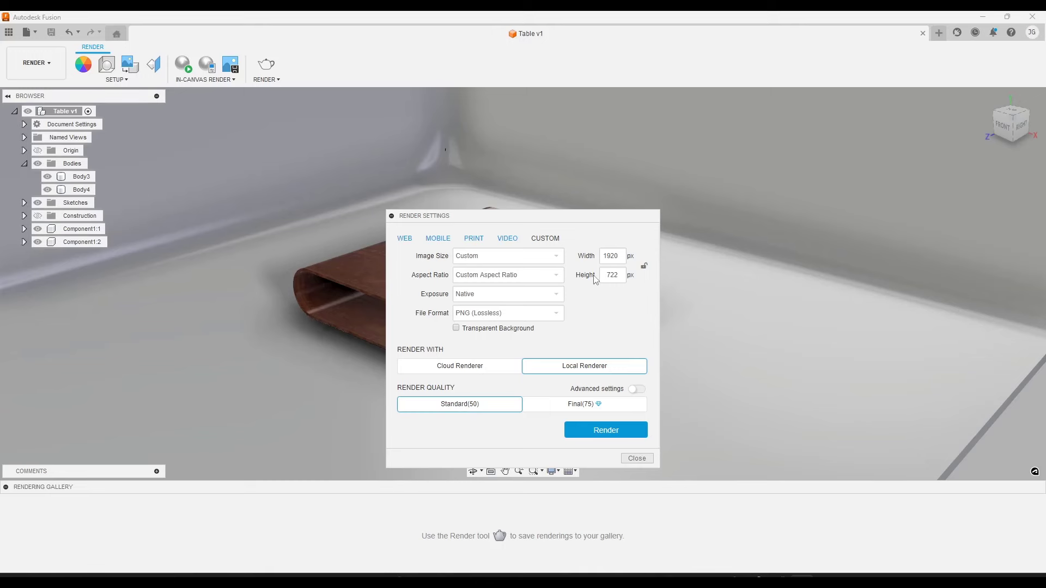
pyautogui.click(600, 430)
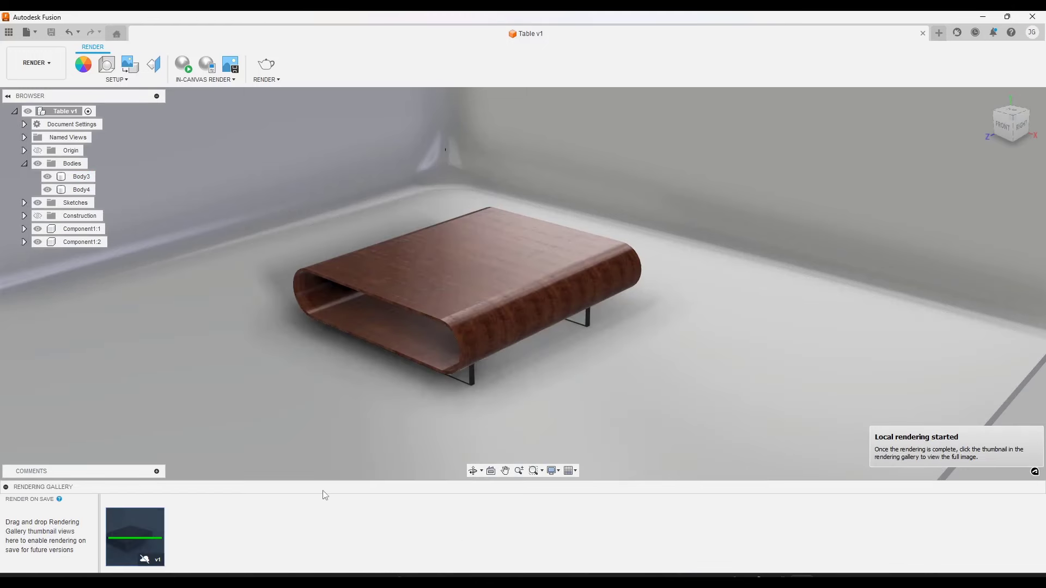
pyautogui.moveTo(150, 530)
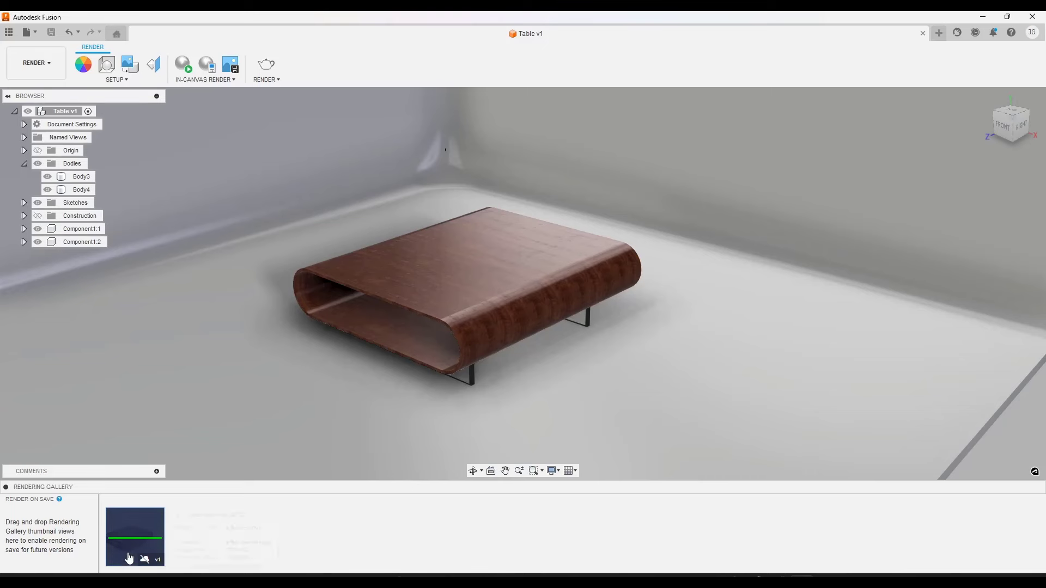
pyautogui.moveTo(125, 550)
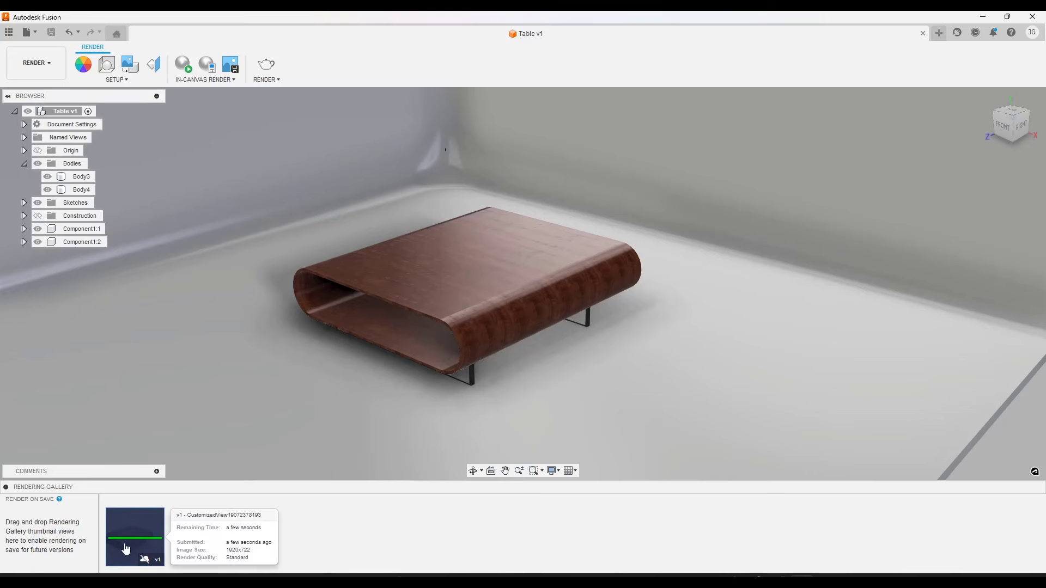